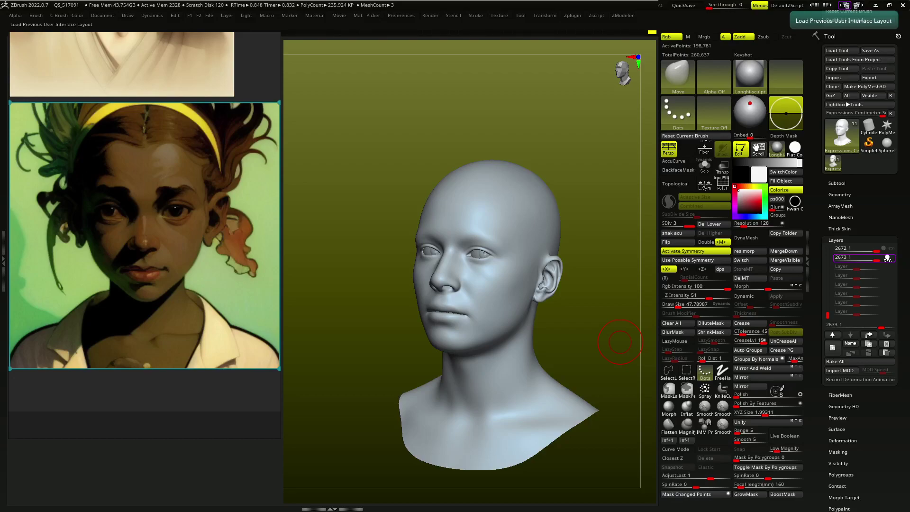
# - Check the wide1 eye subtool's fit in its socket with Transpose, then return to Draw mode
pyautogui.moveTo(620, 342)
pyautogui.keyDown('shift'); pyautogui.mouseDown()
pyautogui.moveTo(580, 313)
pyautogui.moveTo(576, 267)
pyautogui.mouseUp(); pyautogui.keyUp('shift')
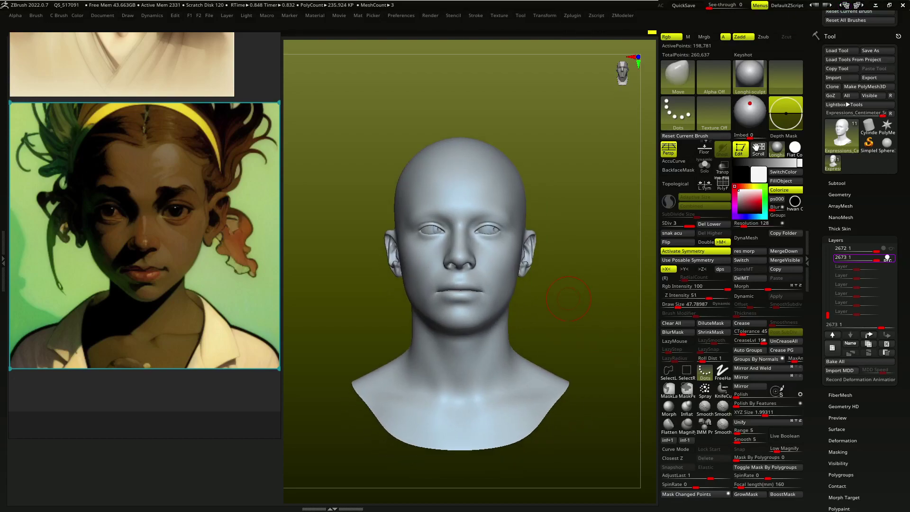
pyautogui.keyDown('alt'); pyautogui.click(490, 229); pyautogui.keyUp('alt')
pyautogui.press('w')
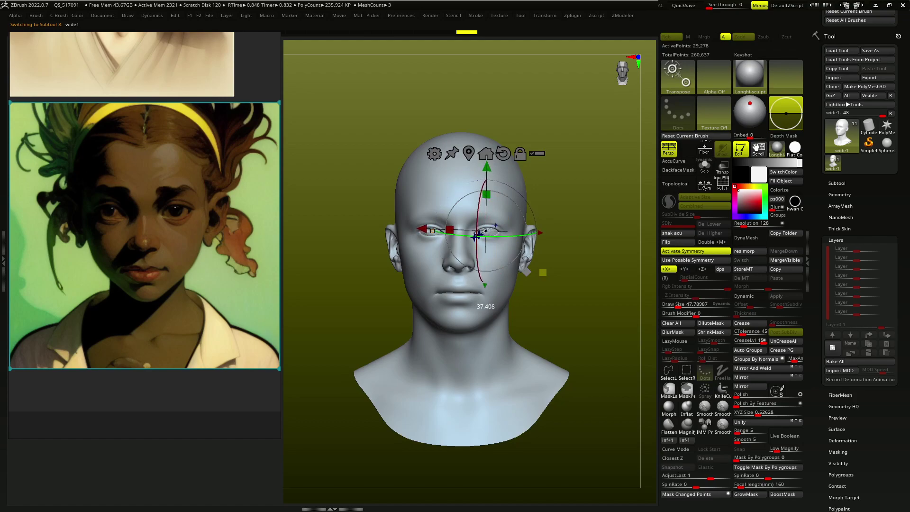
pyautogui.moveTo(580, 254); pyautogui.dragTo(569, 254)
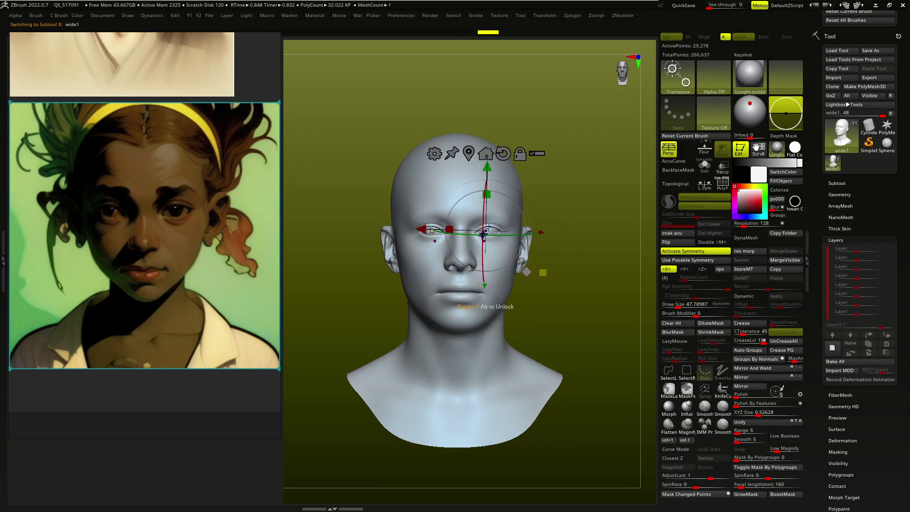
pyautogui.keyDown('alt'); pyautogui.moveTo(483, 234); pyautogui.dragTo(496, 210); pyautogui.keyUp('alt')
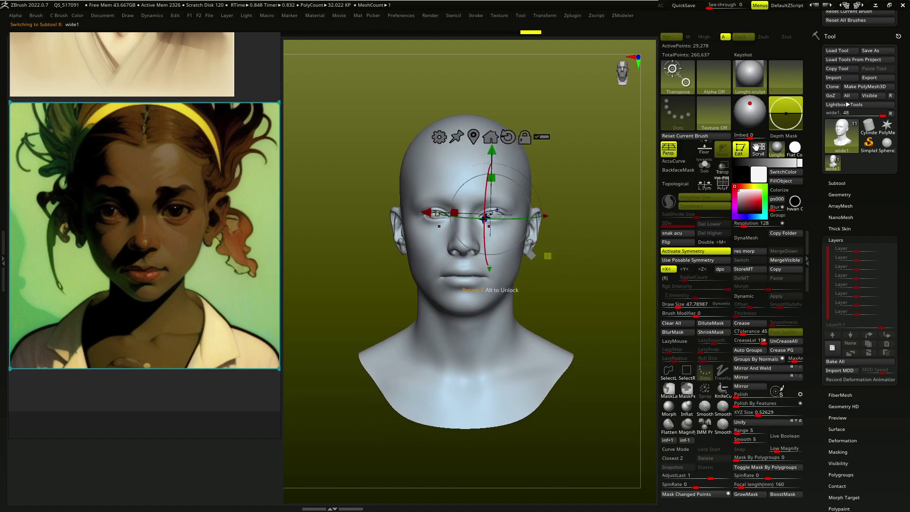
pyautogui.press('q')
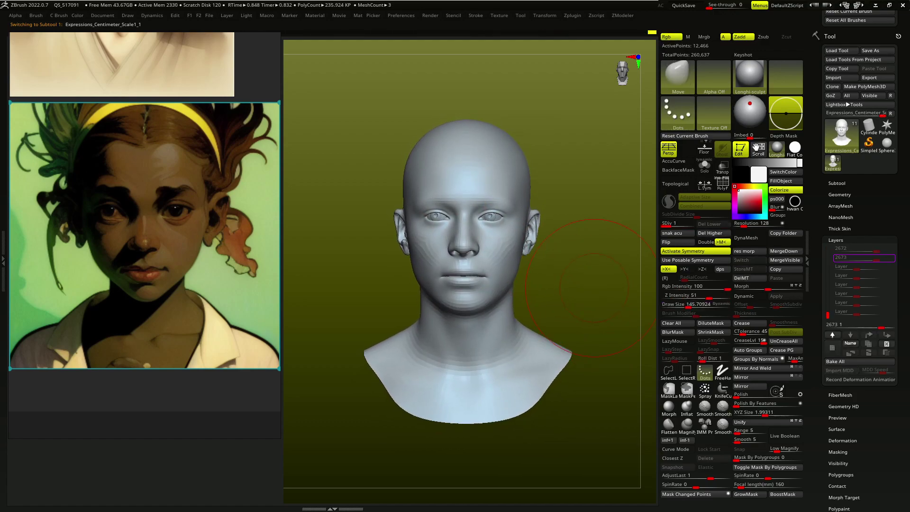
# - Push the jaw, chin and cheeks into younger proportions with the Move brush, checking profile and front
pyautogui.moveTo(594, 288); pyautogui.dragTo(459, 333)
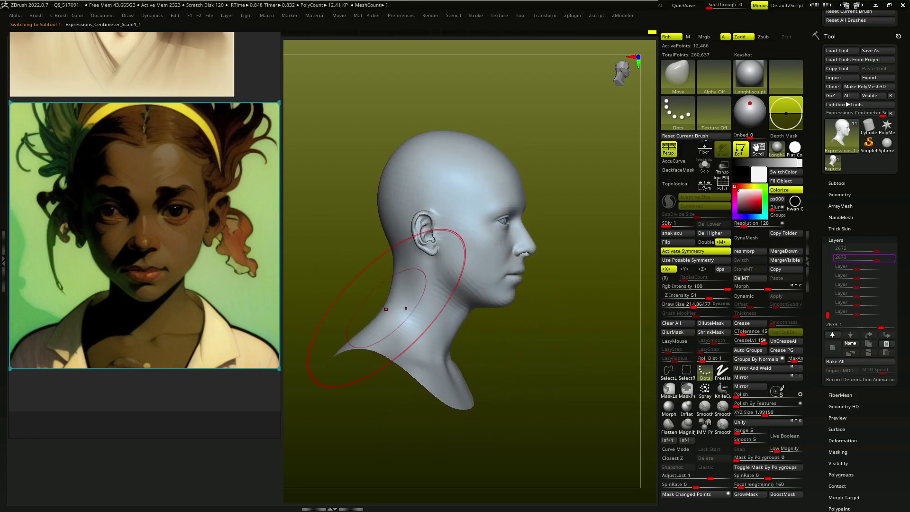
pyautogui.moveTo(386, 309)
pyautogui.mouseDown()
pyautogui.moveTo(366, 325)
pyautogui.moveTo(426, 327)
pyautogui.mouseUp()
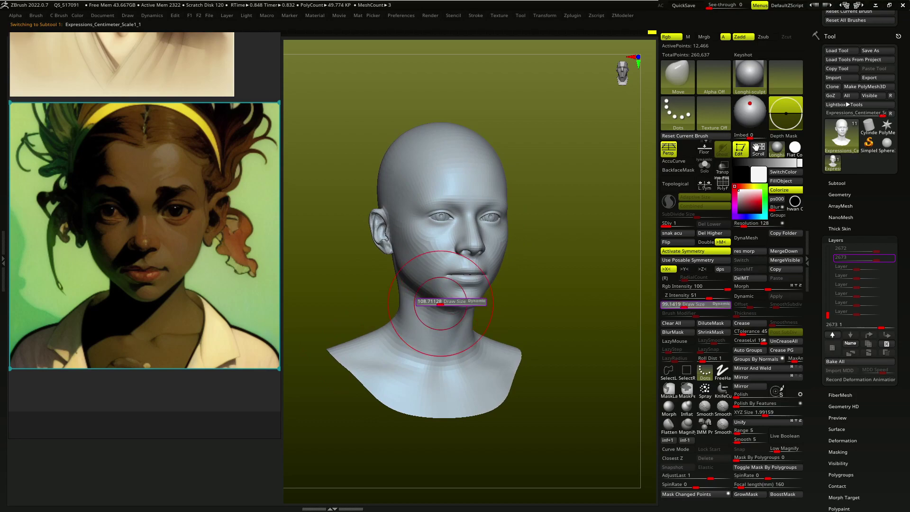
pyautogui.moveTo(389, 236)
pyautogui.mouseDown()
pyautogui.moveTo(439, 271)
pyautogui.moveTo(478, 274)
pyautogui.mouseUp()
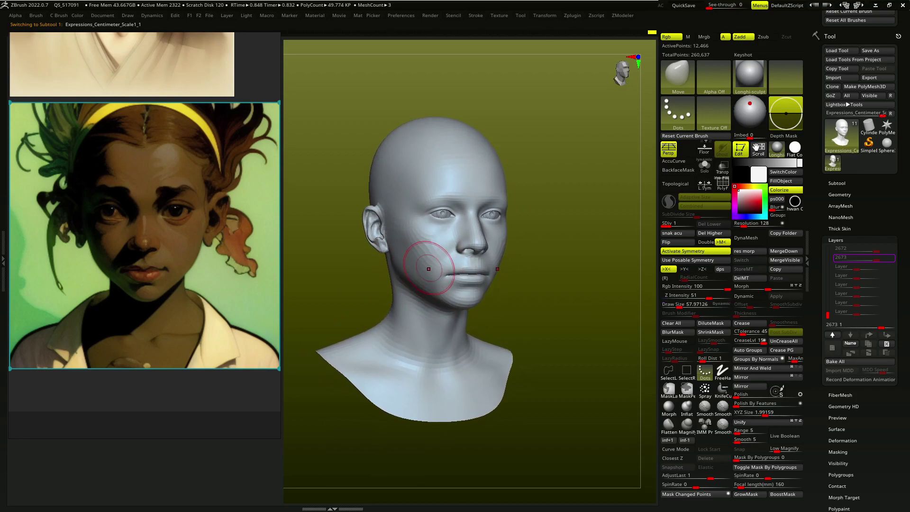
pyautogui.moveTo(477, 232); pyautogui.dragTo(441, 232)
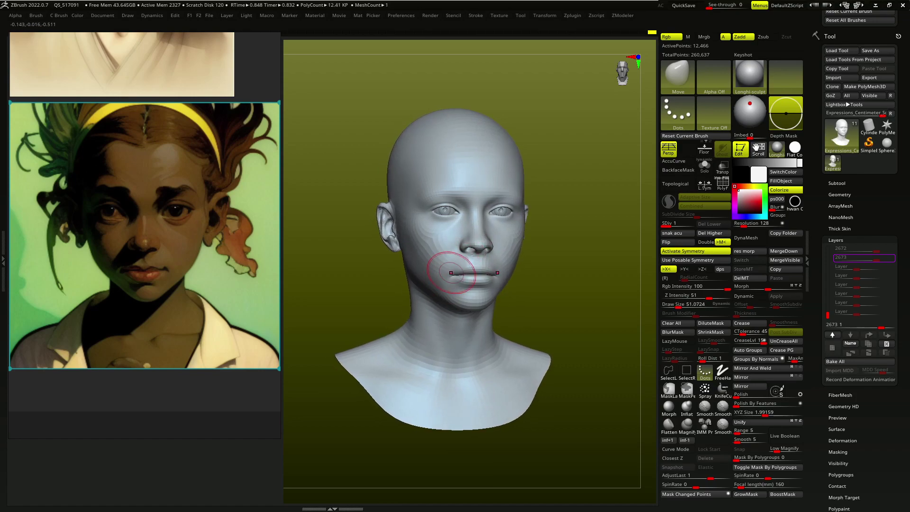
pyautogui.scroll(2, 450, 273)
pyautogui.scroll(3, 452, 269)
pyautogui.moveTo(466, 262); pyautogui.dragTo(512, 265)
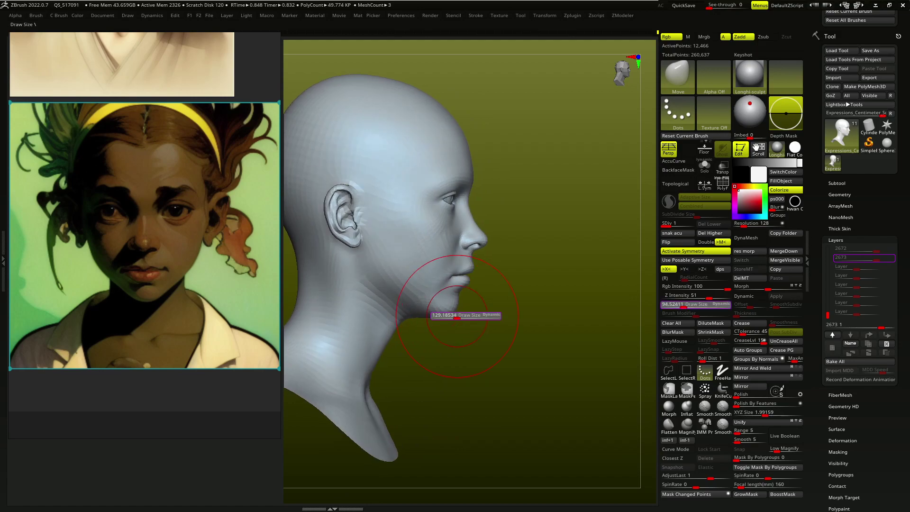
pyautogui.moveTo(450, 301)
pyautogui.mouseDown()
pyautogui.moveTo(431, 305)
pyautogui.moveTo(458, 298)
pyautogui.moveTo(455, 308)
pyautogui.moveTo(426, 310)
pyautogui.moveTo(420, 295)
pyautogui.moveTo(392, 284)
pyautogui.moveTo(398, 281)
pyautogui.moveTo(386, 264)
pyautogui.mouseUp()
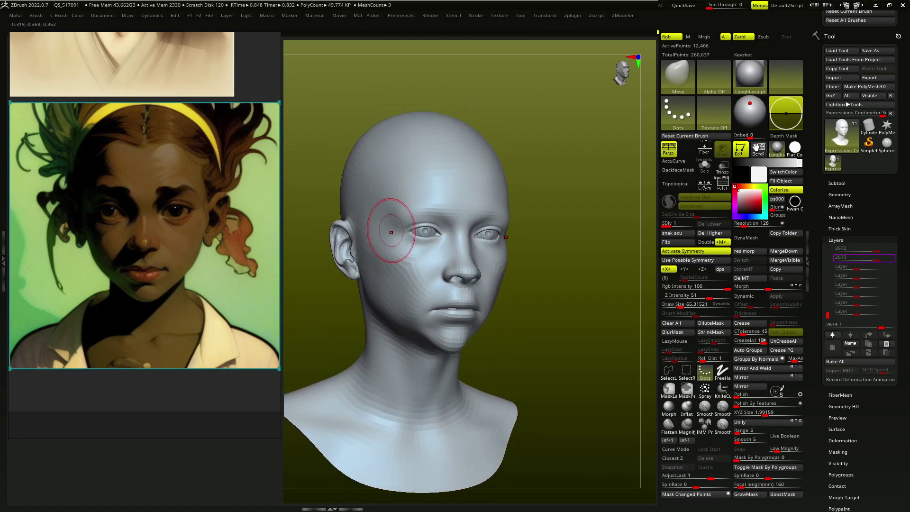
pyautogui.moveTo(391, 232)
pyautogui.mouseDown()
pyautogui.moveTo(381, 247)
pyautogui.moveTo(332, 228)
pyautogui.mouseUp()
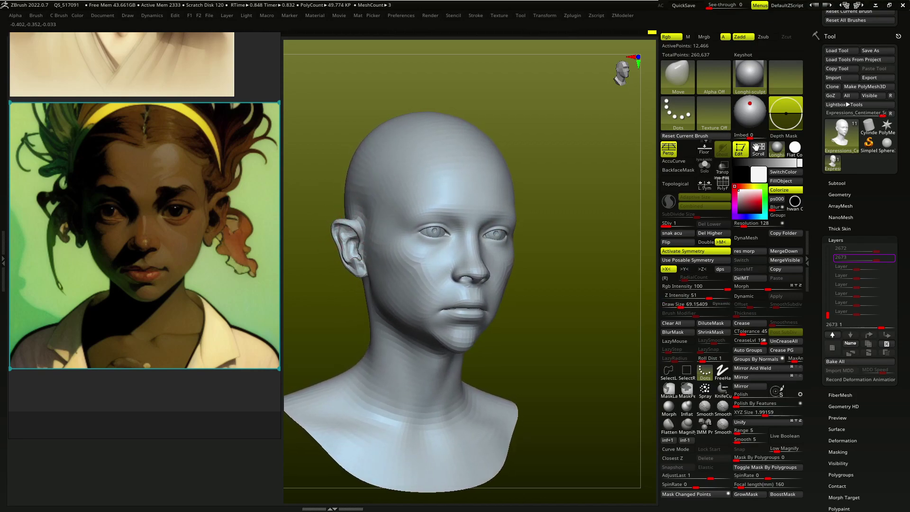
pyautogui.moveTo(341, 246)
pyautogui.mouseDown()
pyautogui.moveTo(327, 244)
pyautogui.moveTo(369, 270)
pyautogui.mouseUp()
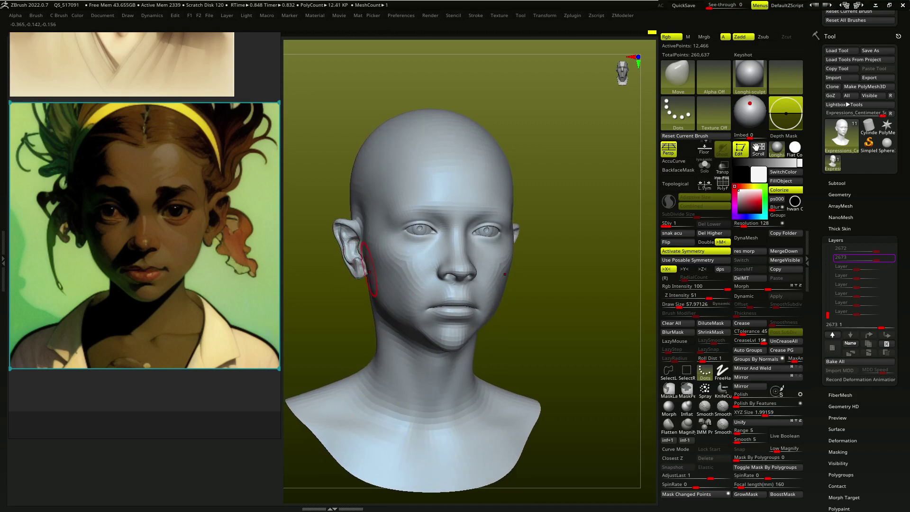
# - Shrink the Move brush to about 36 and start shaping the eye area
pyautogui.press('s')
pyautogui.moveTo(386, 313); pyautogui.dragTo(476, 338)
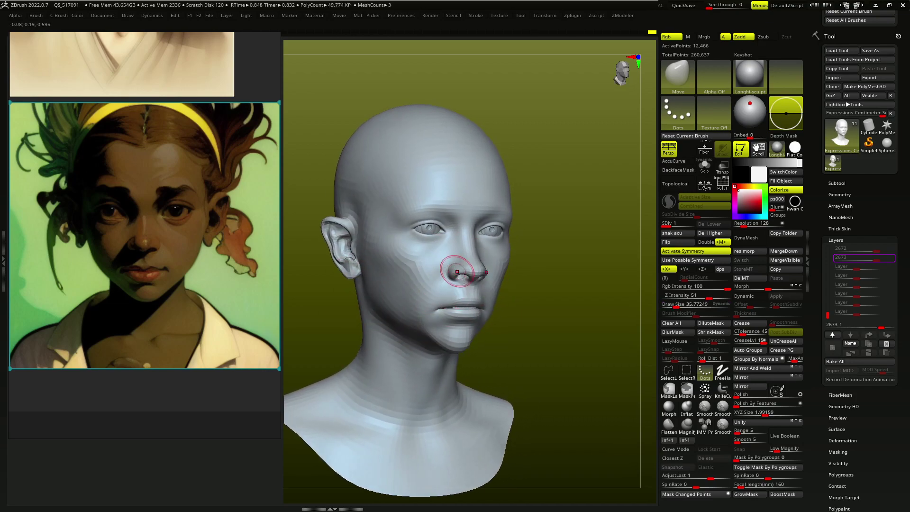
pyautogui.press('s')
pyautogui.moveTo(545, 265); pyautogui.dragTo(448, 236)
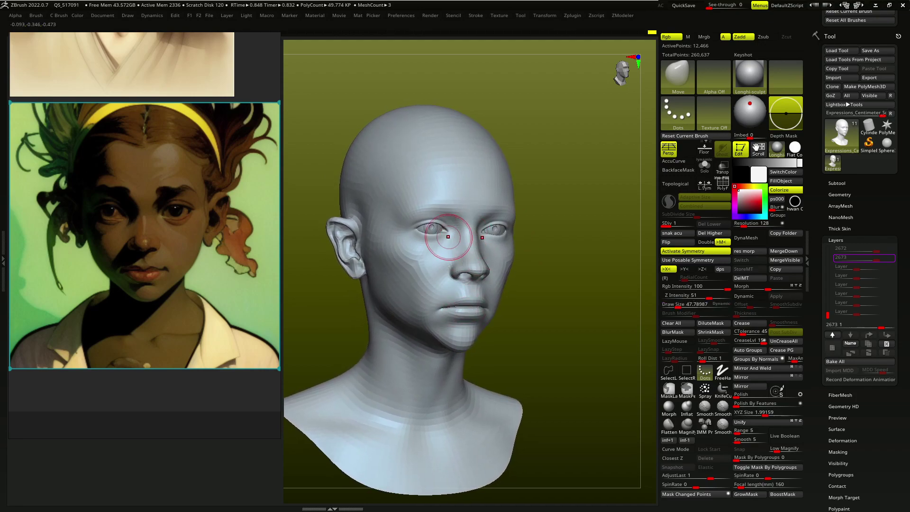
pyautogui.moveTo(308, 223)
pyautogui.mouseDown()
pyautogui.moveTo(450, 231)
pyautogui.moveTo(406, 234)
pyautogui.moveTo(415, 209)
pyautogui.mouseUp()
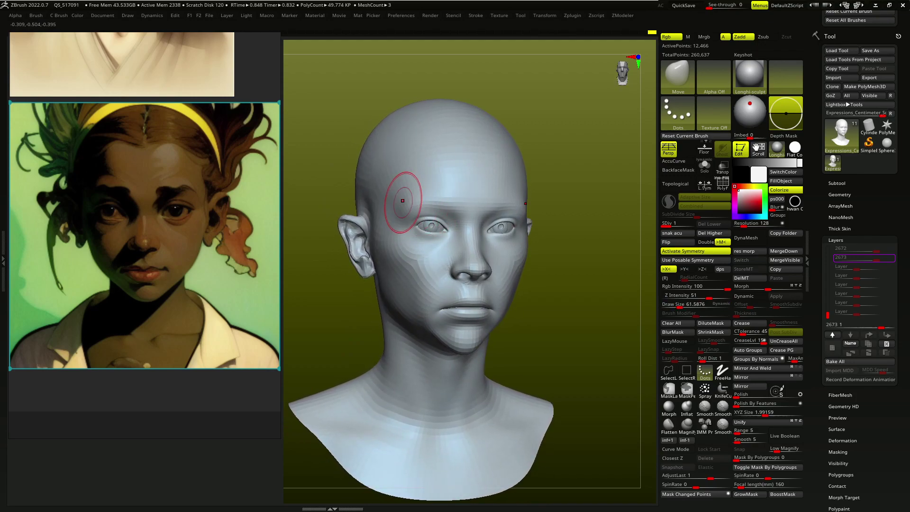
# - Refine the brow, forehead, nose and ears while orbiting around to a side profile
pyautogui.moveTo(400, 183)
pyautogui.mouseDown()
pyautogui.moveTo(440, 191)
pyautogui.moveTo(467, 223)
pyautogui.mouseUp()
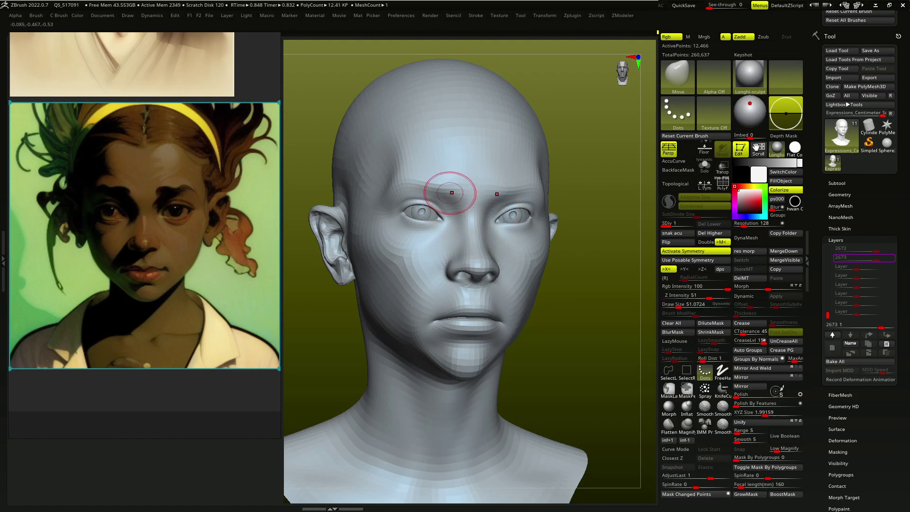
pyautogui.moveTo(454, 170)
pyautogui.mouseDown(button='right')
pyautogui.moveTo(461, 184)
pyautogui.moveTo(435, 166)
pyautogui.moveTo(439, 184)
pyautogui.moveTo(423, 163)
pyautogui.mouseUp(button='right')
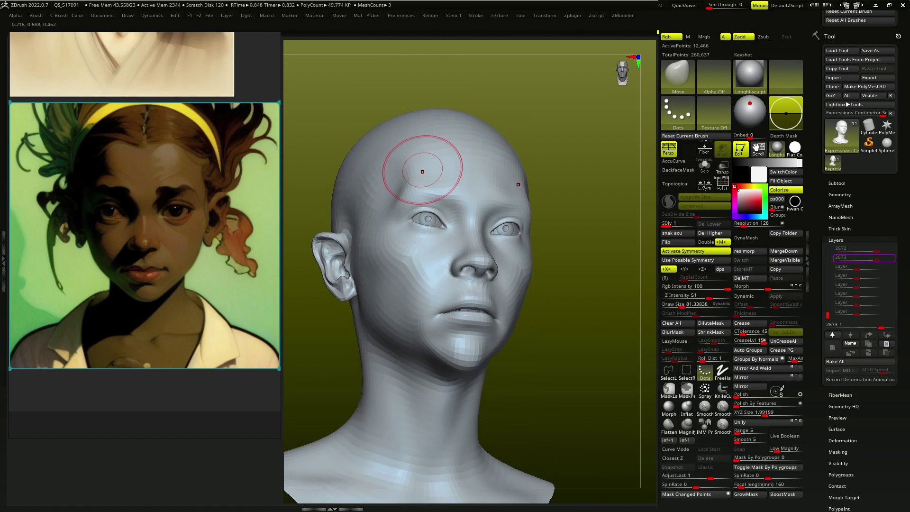
pyautogui.moveTo(376, 193)
pyautogui.mouseDown(button='right')
pyautogui.moveTo(356, 232)
pyautogui.moveTo(429, 221)
pyautogui.mouseUp(button='right')
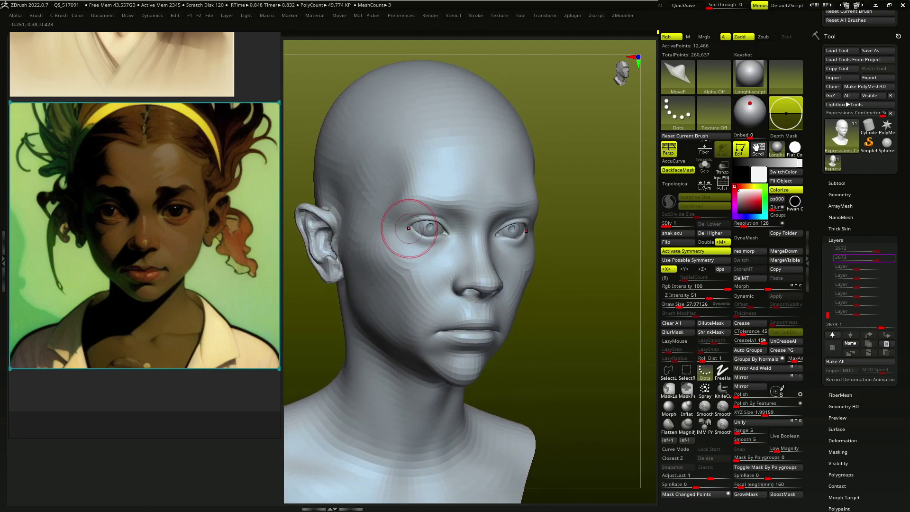
pyautogui.moveTo(416, 237)
pyautogui.mouseDown(button='right')
pyautogui.moveTo(444, 227)
pyautogui.moveTo(479, 258)
pyautogui.moveTo(457, 320)
pyautogui.moveTo(447, 315)
pyautogui.moveTo(500, 278)
pyautogui.moveTo(447, 295)
pyautogui.moveTo(459, 291)
pyautogui.moveTo(474, 305)
pyautogui.moveTo(463, 303)
pyautogui.moveTo(476, 257)
pyautogui.moveTo(463, 254)
pyautogui.moveTo(481, 258)
pyautogui.moveTo(463, 260)
pyautogui.moveTo(473, 250)
pyautogui.moveTo(471, 270)
pyautogui.mouseUp(button='right')
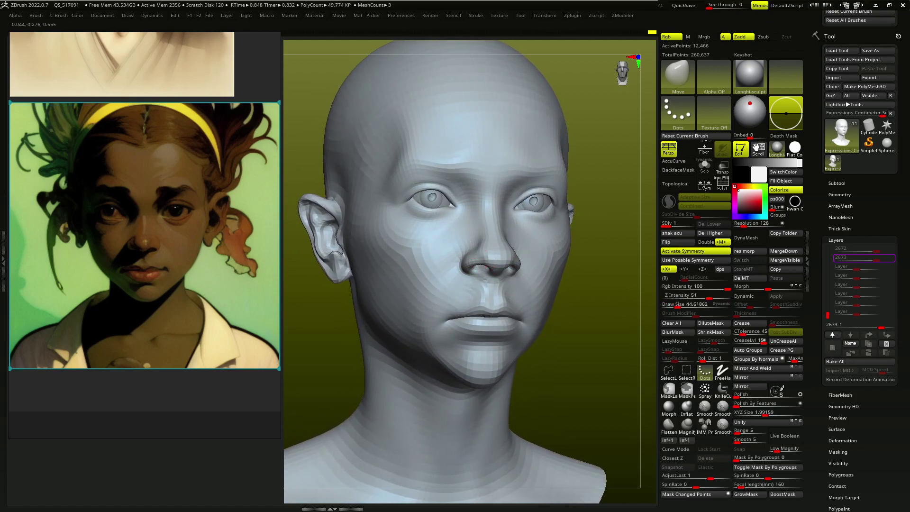
pyautogui.moveTo(488, 213)
pyautogui.mouseDown(button='right')
pyautogui.moveTo(526, 215)
pyautogui.moveTo(478, 203)
pyautogui.moveTo(479, 169)
pyautogui.moveTo(463, 185)
pyautogui.moveTo(416, 195)
pyautogui.moveTo(425, 142)
pyautogui.moveTo(447, 208)
pyautogui.moveTo(400, 213)
pyautogui.moveTo(426, 227)
pyautogui.moveTo(433, 254)
pyautogui.moveTo(386, 243)
pyautogui.moveTo(400, 223)
pyautogui.mouseUp(button='right')
# - Resize the Move brush and push the eyelids, nose and lips toward the reference
pyautogui.press('s')
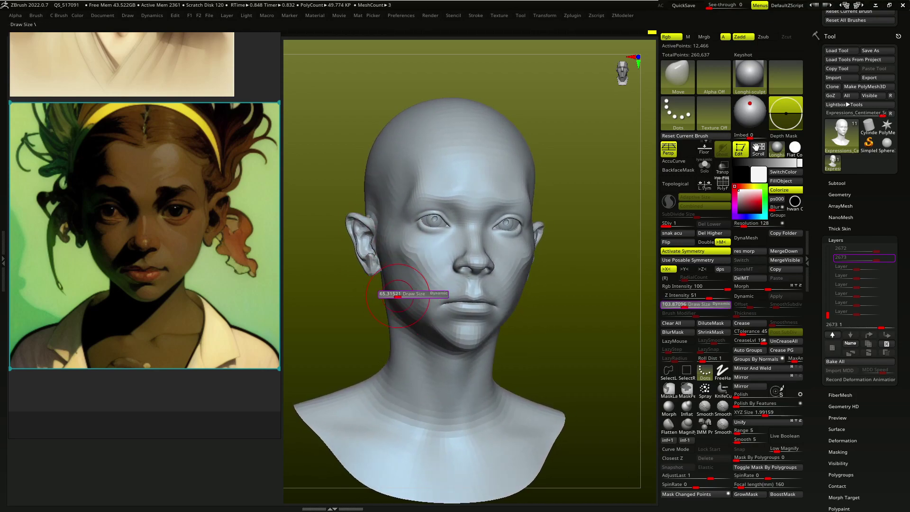
pyautogui.moveTo(407, 290)
pyautogui.mouseDown(button='right')
pyautogui.moveTo(399, 291)
pyautogui.moveTo(416, 284)
pyautogui.moveTo(421, 266)
pyautogui.moveTo(429, 266)
pyautogui.moveTo(426, 300)
pyautogui.moveTo(455, 282)
pyautogui.moveTo(434, 257)
pyautogui.moveTo(406, 261)
pyautogui.mouseUp(button='right')
pyautogui.press('s')
pyautogui.moveTo(455, 244)
pyautogui.mouseDown(button='right')
pyautogui.moveTo(463, 240)
pyautogui.moveTo(445, 263)
pyautogui.moveTo(463, 203)
pyautogui.moveTo(505, 216)
pyautogui.moveTo(519, 203)
pyautogui.moveTo(468, 220)
pyautogui.moveTo(530, 275)
pyautogui.mouseUp(button='right')
pyautogui.moveTo(524, 203)
pyautogui.mouseDown(button='right')
pyautogui.moveTo(522, 222)
pyautogui.moveTo(466, 196)
pyautogui.moveTo(516, 201)
pyautogui.mouseUp(button='right')
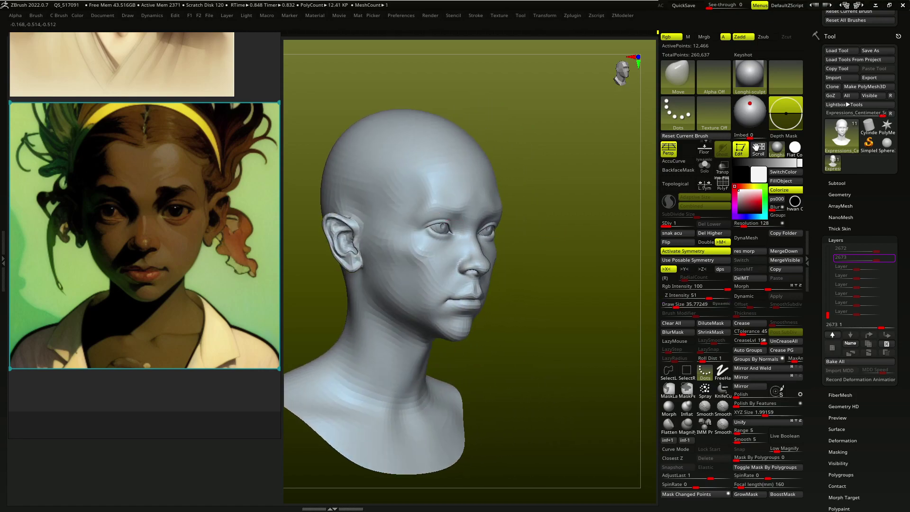
pyautogui.moveTo(441, 201)
pyautogui.mouseDown(button='right')
pyautogui.moveTo(425, 205)
pyautogui.moveTo(451, 209)
pyautogui.moveTo(431, 203)
pyautogui.moveTo(436, 221)
pyautogui.moveTo(419, 230)
pyautogui.moveTo(427, 204)
pyautogui.moveTo(494, 203)
pyautogui.moveTo(508, 274)
pyautogui.moveTo(459, 282)
pyautogui.moveTo(454, 301)
pyautogui.mouseUp(button='right')
# - Alternate between the MoveF and Move brushes to shape the mouth and brow
pyautogui.press('b')
pyautogui.press('m')
pyautogui.press('f')
pyautogui.press('b')
pyautogui.press('m')
pyautogui.press('v')
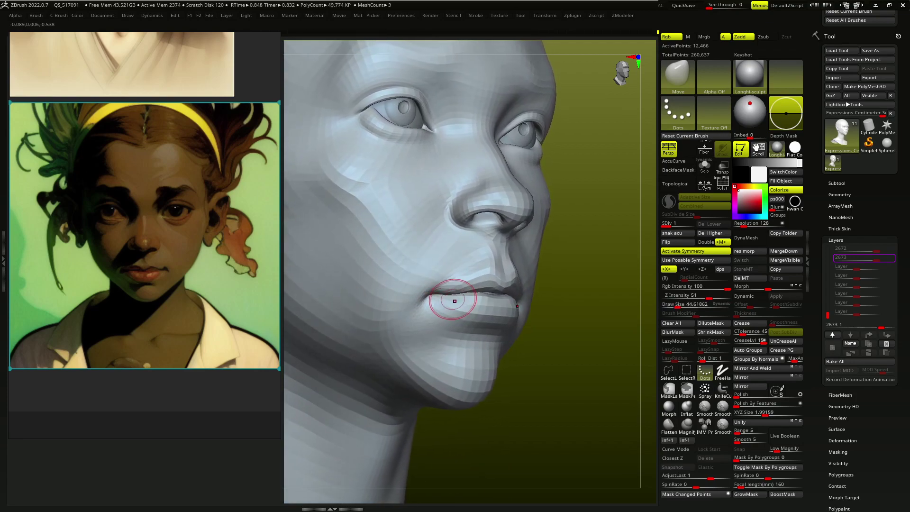
pyautogui.press('b')
pyautogui.press('m')
pyautogui.press('f')
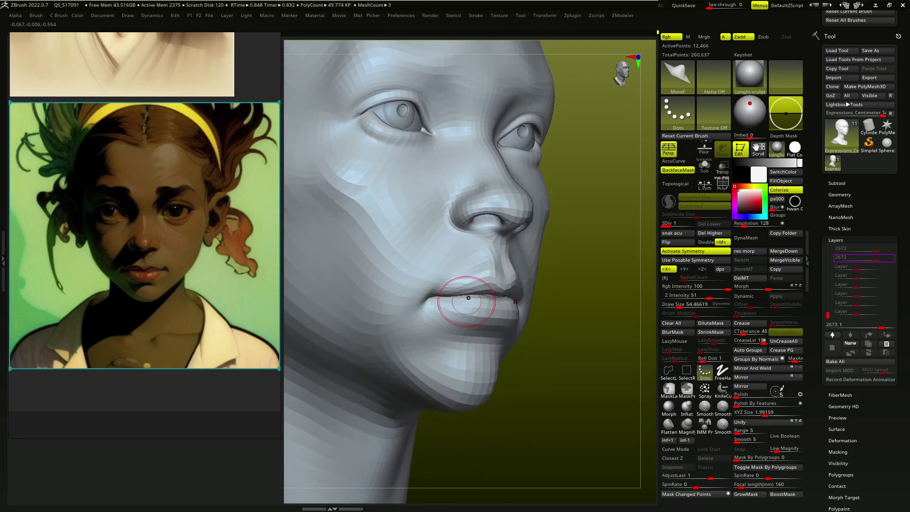
pyautogui.moveTo(468, 298)
pyautogui.mouseDown(button='right')
pyautogui.moveTo(526, 297)
pyautogui.moveTo(468, 313)
pyautogui.moveTo(426, 308)
pyautogui.moveTo(498, 274)
pyautogui.moveTo(474, 293)
pyautogui.moveTo(451, 264)
pyautogui.moveTo(451, 285)
pyautogui.moveTo(457, 254)
pyautogui.moveTo(451, 300)
pyautogui.moveTo(436, 315)
pyautogui.moveTo(457, 300)
pyautogui.moveTo(467, 315)
pyautogui.moveTo(426, 321)
pyautogui.moveTo(470, 303)
pyautogui.moveTo(460, 310)
pyautogui.moveTo(475, 312)
pyautogui.moveTo(443, 314)
pyautogui.moveTo(427, 305)
pyautogui.moveTo(472, 304)
pyautogui.moveTo(471, 209)
pyautogui.mouseUp(button='right')
# - Resize the brush and shape the lower lids and under-eye area in three-quarter view
pyautogui.press('s')
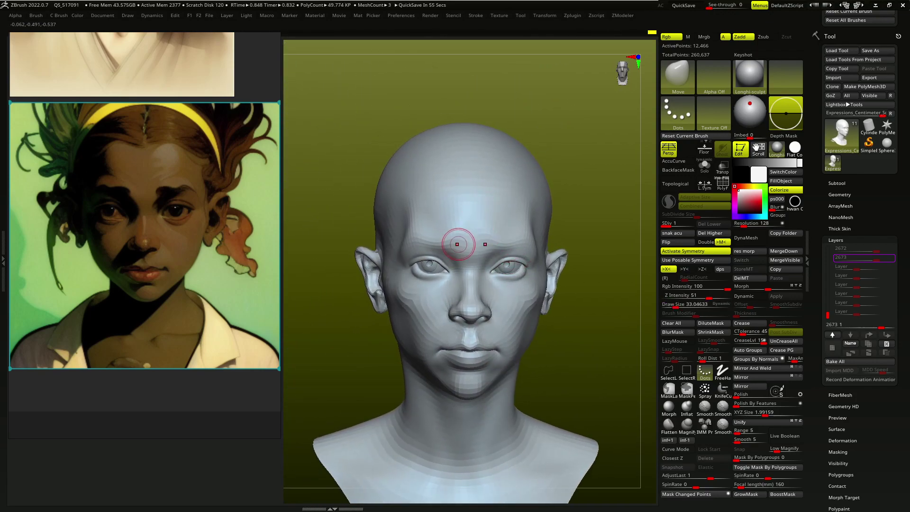
pyautogui.moveTo(457, 244); pyautogui.dragTo(453, 260, button='right')
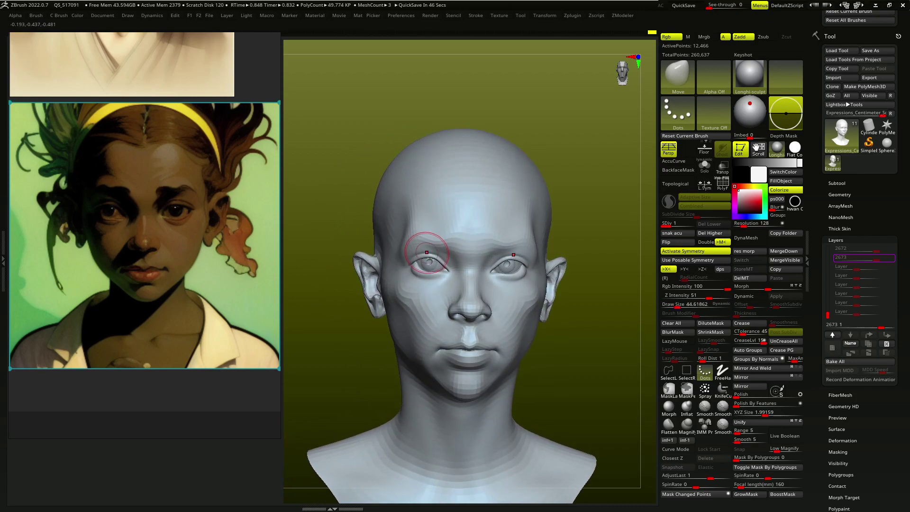
pyautogui.moveTo(420, 261)
pyautogui.mouseDown(button='right')
pyautogui.moveTo(427, 255)
pyautogui.moveTo(407, 270)
pyautogui.moveTo(427, 255)
pyautogui.moveTo(403, 280)
pyautogui.moveTo(431, 259)
pyautogui.moveTo(398, 280)
pyautogui.moveTo(418, 274)
pyautogui.mouseUp(button='right')
# - Switch to the ClayBuildup brush and set its draw size to about 58
pyautogui.press('b')
pyautogui.press('c')
pyautogui.press('b')
pyautogui.press('[')
pyautogui.press('[')
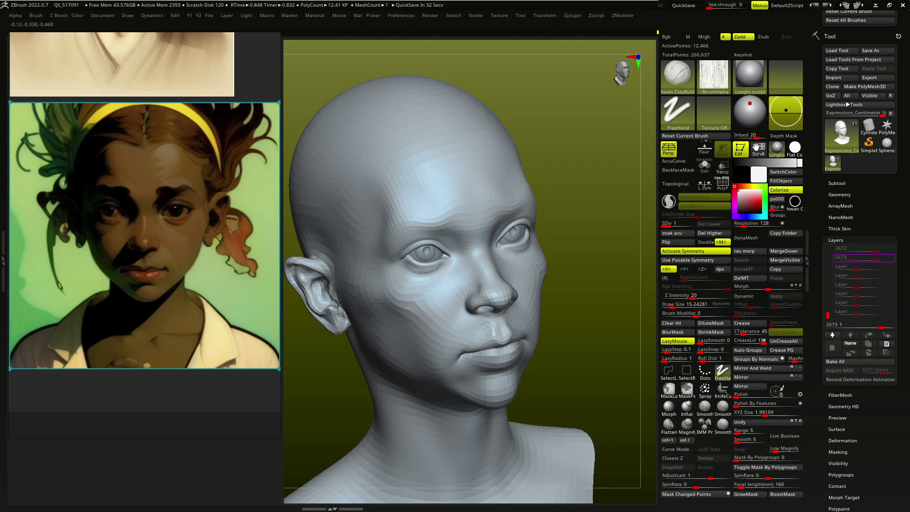
pyautogui.press(']')
pyautogui.moveTo(415, 271)
pyautogui.mouseDown(button='right')
pyautogui.moveTo(416, 247)
pyautogui.moveTo(384, 248)
pyautogui.mouseUp(button='right')
pyautogui.press(']')
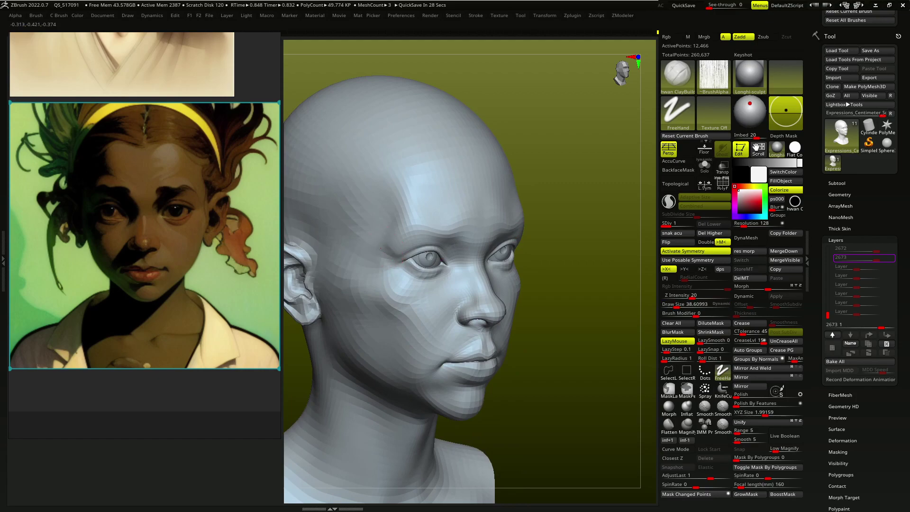
pyautogui.press('s')
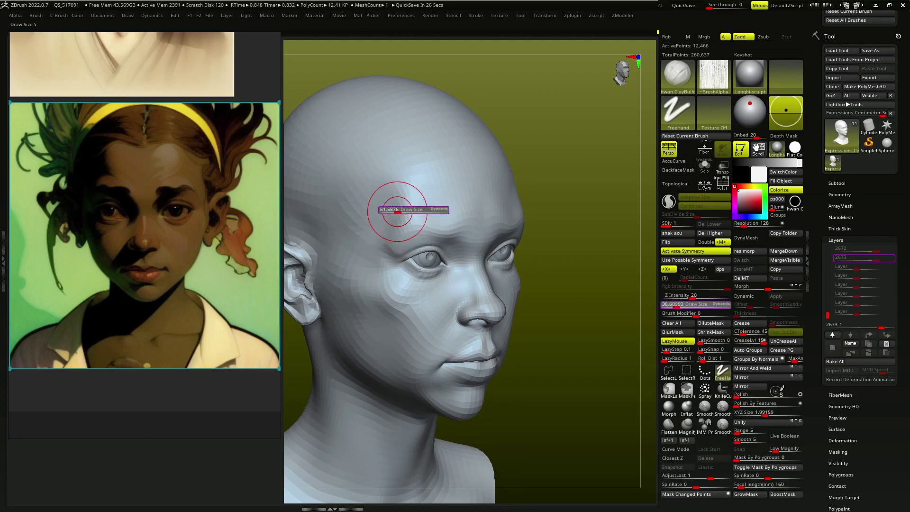
pyautogui.moveTo(396, 203); pyautogui.dragTo(412, 204)
pyautogui.moveTo(410, 236)
pyautogui.mouseDown(button='right')
pyautogui.moveTo(412, 197)
pyautogui.moveTo(471, 211)
pyautogui.moveTo(433, 205)
pyautogui.mouseUp(button='right')
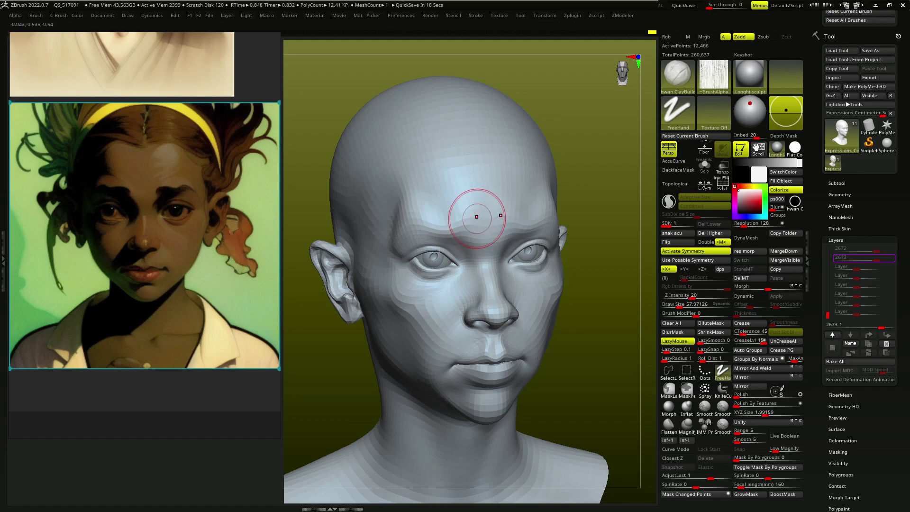
# - Build clay along the nose bridge, undo two strokes, and add volume to the left cheek
pyautogui.moveTo(467, 252); pyautogui.dragTo(478, 250)
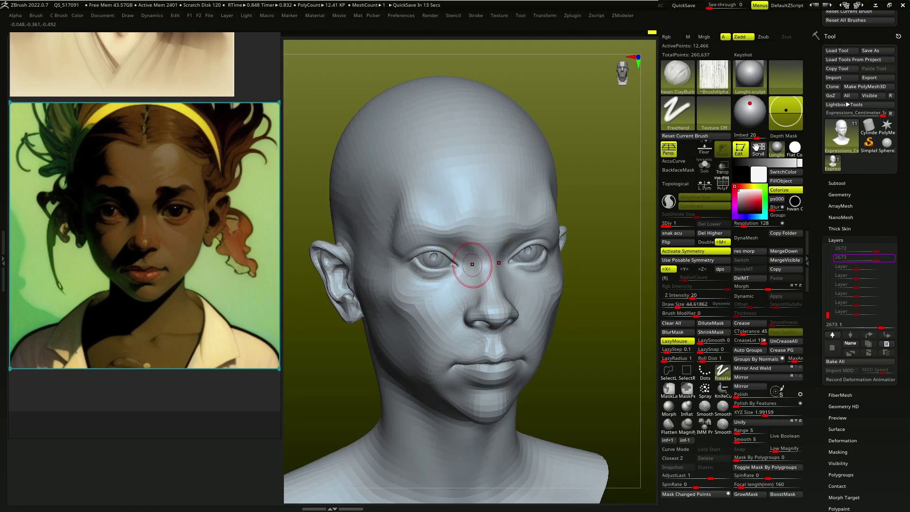
pyautogui.hotkey('ctrl', 'z')
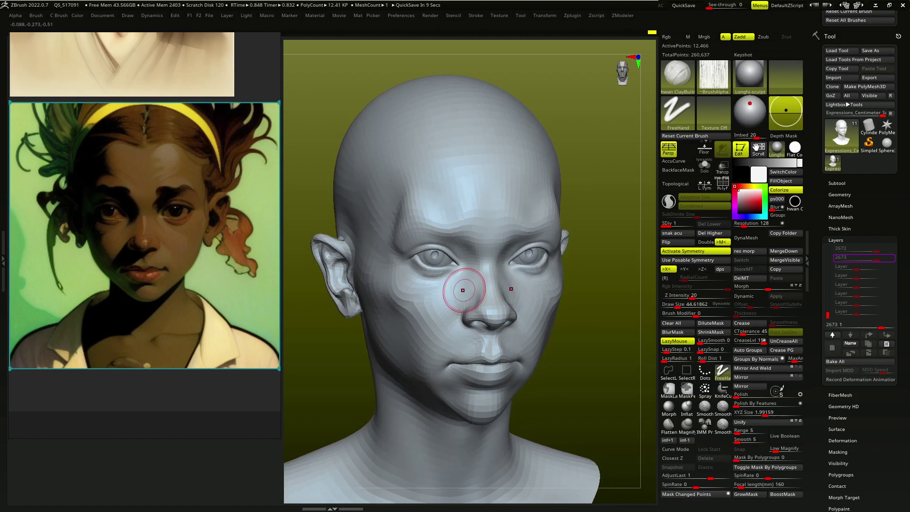
pyautogui.hotkey('ctrl', 'z')
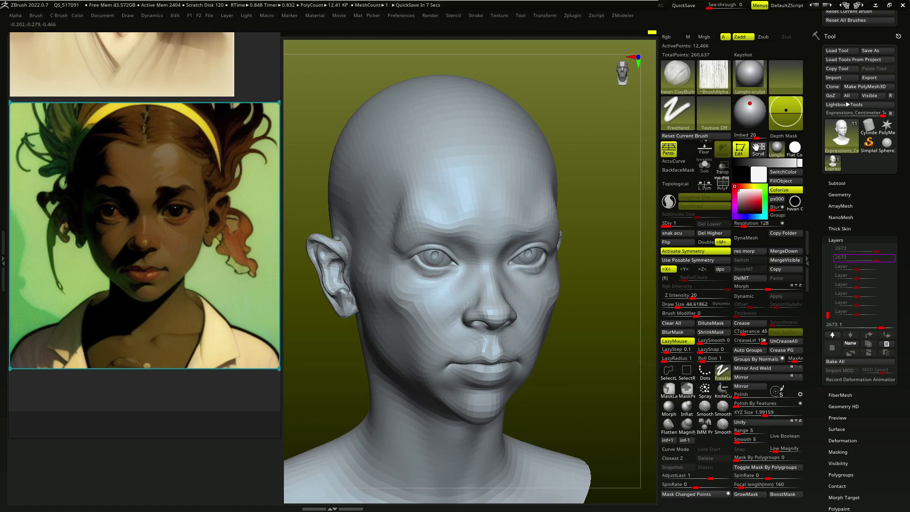
pyautogui.moveTo(443, 314); pyautogui.dragTo(406, 277, button='right')
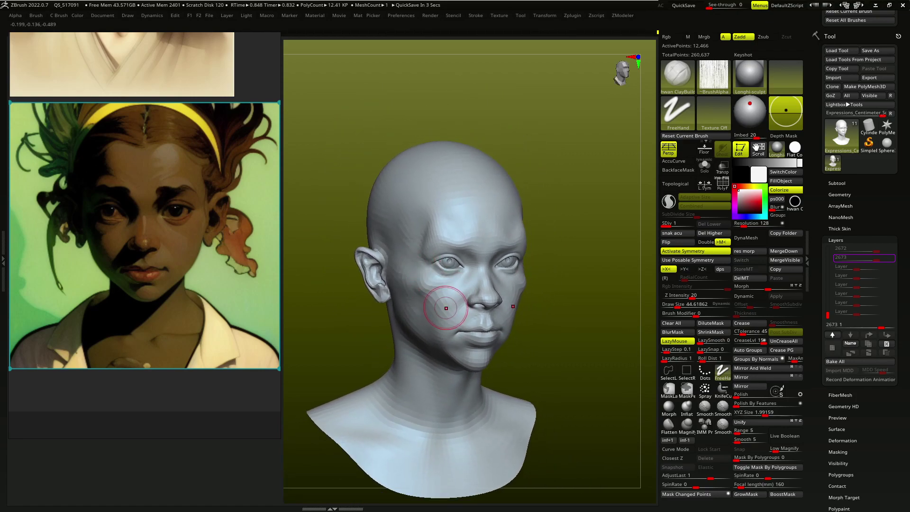
pyautogui.moveTo(446, 308); pyautogui.dragTo(438, 284)
pyautogui.moveTo(438, 347)
pyautogui.mouseDown(button='right')
pyautogui.moveTo(413, 328)
pyautogui.moveTo(437, 362)
pyautogui.moveTo(459, 350)
pyautogui.moveTo(472, 360)
pyautogui.moveTo(496, 337)
pyautogui.moveTo(483, 313)
pyautogui.moveTo(510, 302)
pyautogui.moveTo(474, 315)
pyautogui.moveTo(483, 353)
pyautogui.mouseUp(button='right')
pyautogui.press('[')
# - Build up the lips with ClayBuildup, alternating with the Move brush
pyautogui.press('b')
pyautogui.press('m')
pyautogui.press('v')
pyautogui.press('b')
pyautogui.press('c')
pyautogui.press('b')
pyautogui.moveTo(469, 360); pyautogui.dragTo(483, 353)
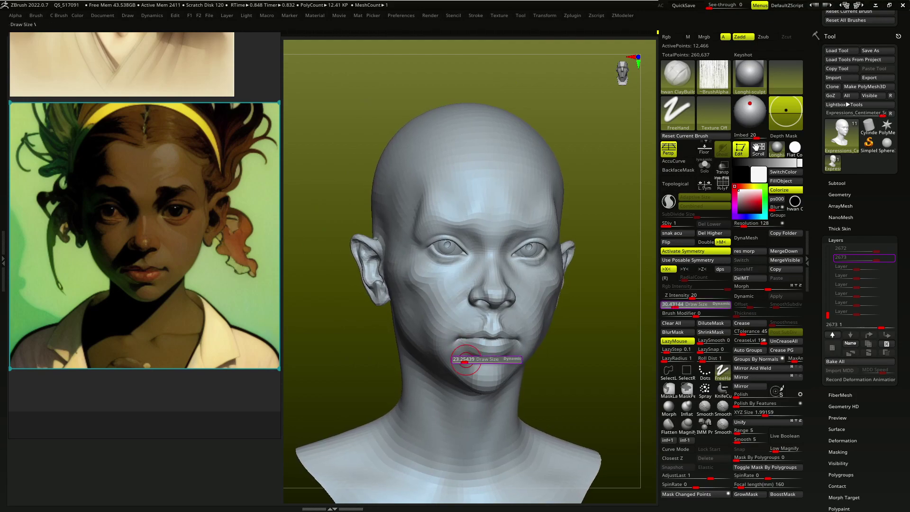
pyautogui.moveTo(483, 353); pyautogui.dragTo(498, 353, button='right')
pyautogui.press('b')
pyautogui.press('m')
pyautogui.press('v')
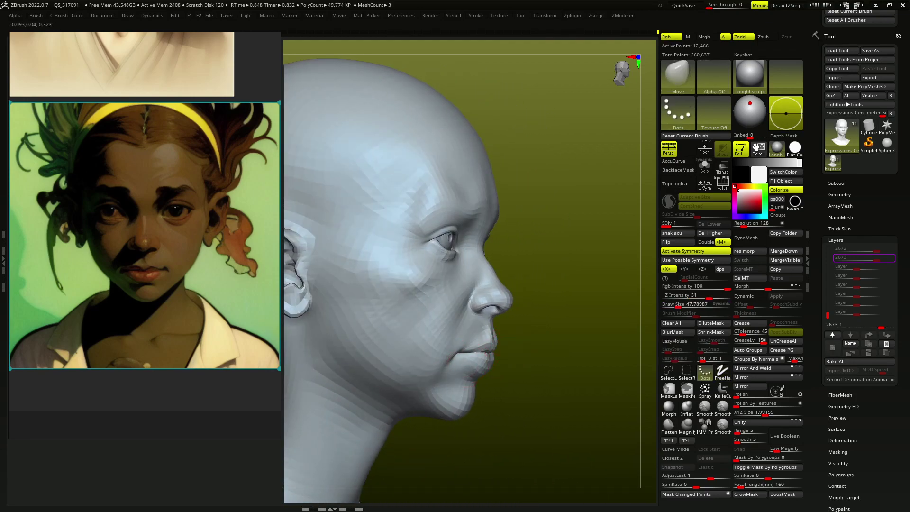
# - Cycle through the ClayBuildup, Slide and Move brushes while orbiting to a front view
pyautogui.moveTo(472, 363)
pyautogui.mouseDown(button='right')
pyautogui.moveTo(534, 357)
pyautogui.moveTo(487, 377)
pyautogui.moveTo(459, 362)
pyautogui.moveTo(457, 342)
pyautogui.mouseUp(button='right')
pyautogui.press('b')
pyautogui.press('c')
pyautogui.press('b')
pyautogui.press('b')
pyautogui.press('s')
pyautogui.press('l')
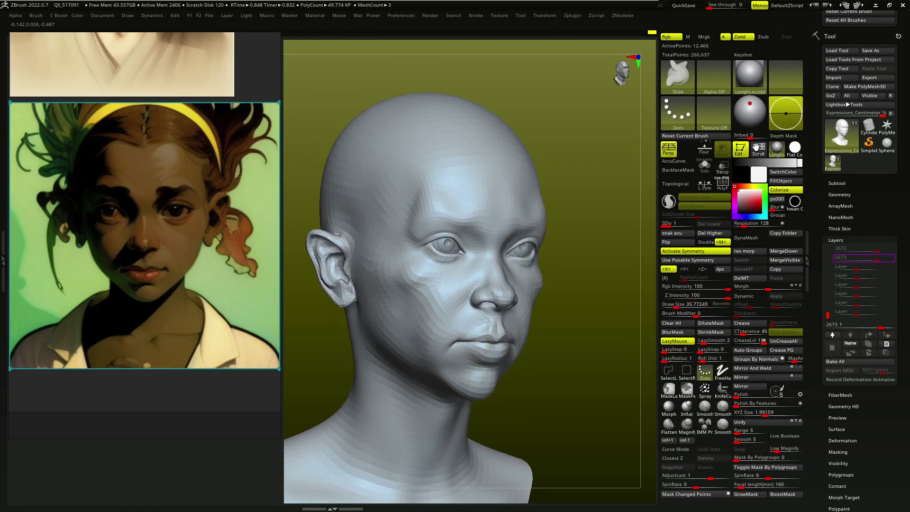
pyautogui.moveTo(455, 346); pyautogui.dragTo(479, 332, button='right')
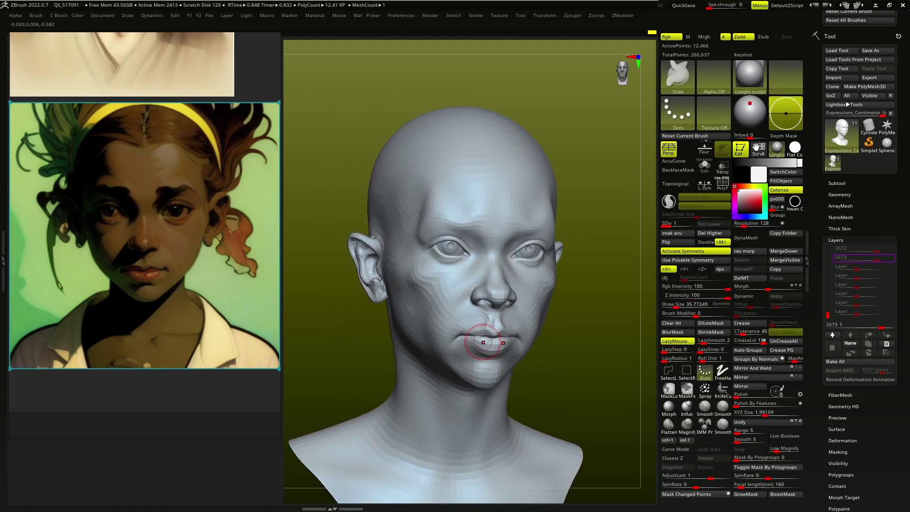
pyautogui.press('b')
pyautogui.press('c')
pyautogui.press('b')
pyautogui.moveTo(502, 265)
pyautogui.mouseDown(button='right')
pyautogui.moveTo(515, 250)
pyautogui.moveTo(575, 264)
pyautogui.moveTo(538, 270)
pyautogui.moveTo(535, 262)
pyautogui.mouseUp(button='right')
pyautogui.press('b')
pyautogui.press('m')
pyautogui.press('v')
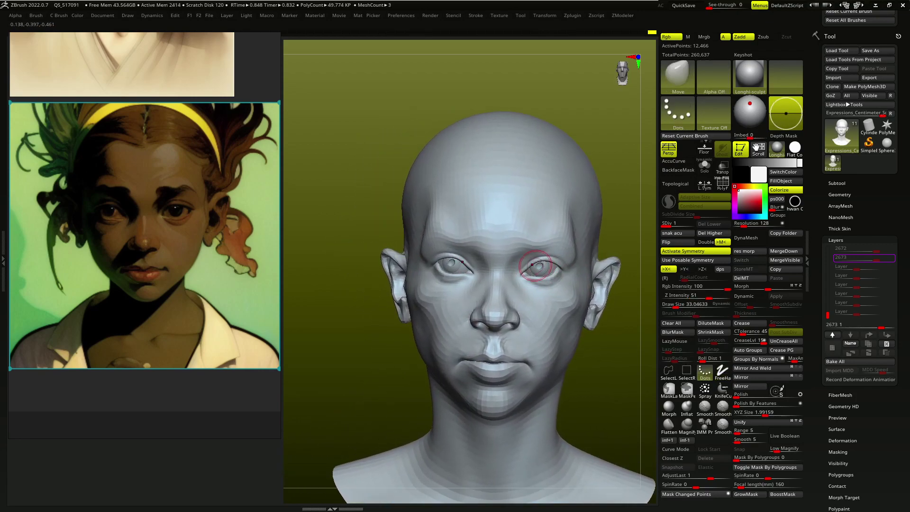
# - Reshape the eyelids with the Move brush and stretch the outer eye corners
pyautogui.moveTo(555, 270); pyautogui.dragTo(557, 271)
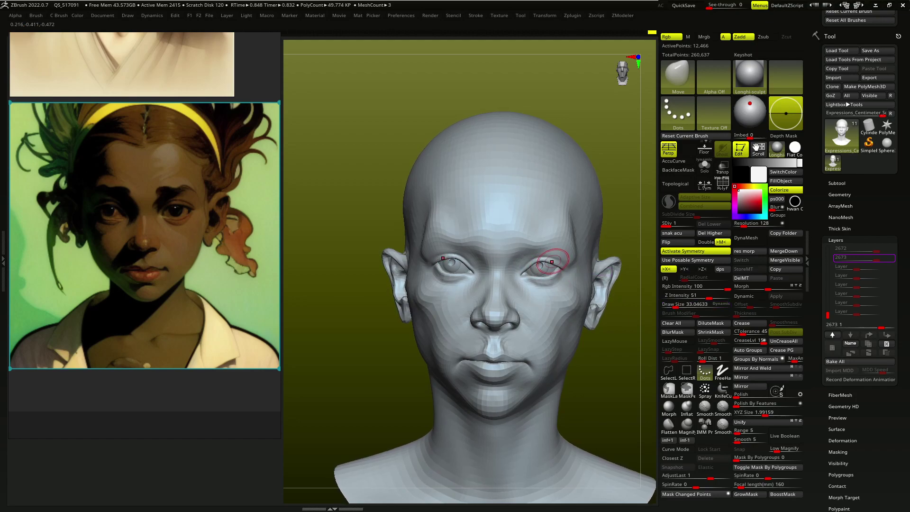
pyautogui.moveTo(538, 254)
pyautogui.mouseDown(button='right')
pyautogui.moveTo(551, 256)
pyautogui.moveTo(553, 237)
pyautogui.mouseUp(button='right')
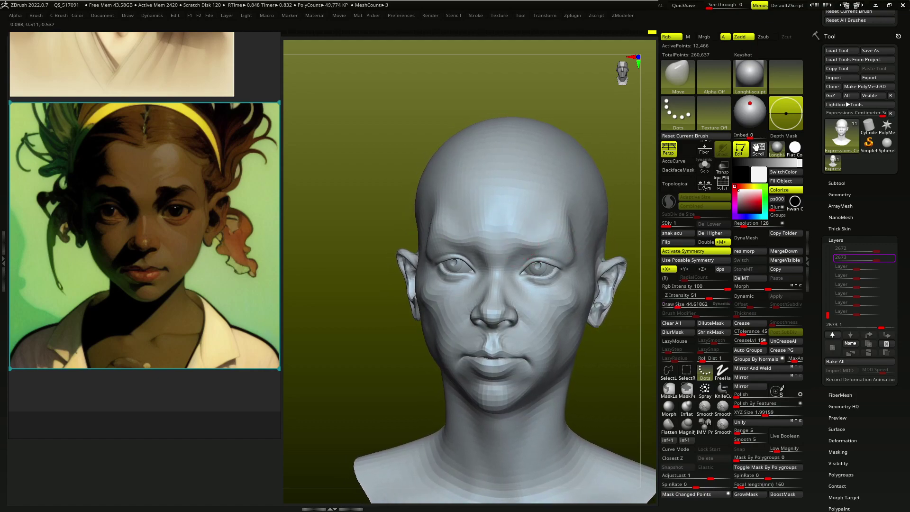
pyautogui.moveTo(476, 232)
pyautogui.mouseDown(button='right')
pyautogui.moveTo(479, 219)
pyautogui.moveTo(604, 311)
pyautogui.moveTo(507, 340)
pyautogui.mouseUp(button='right')
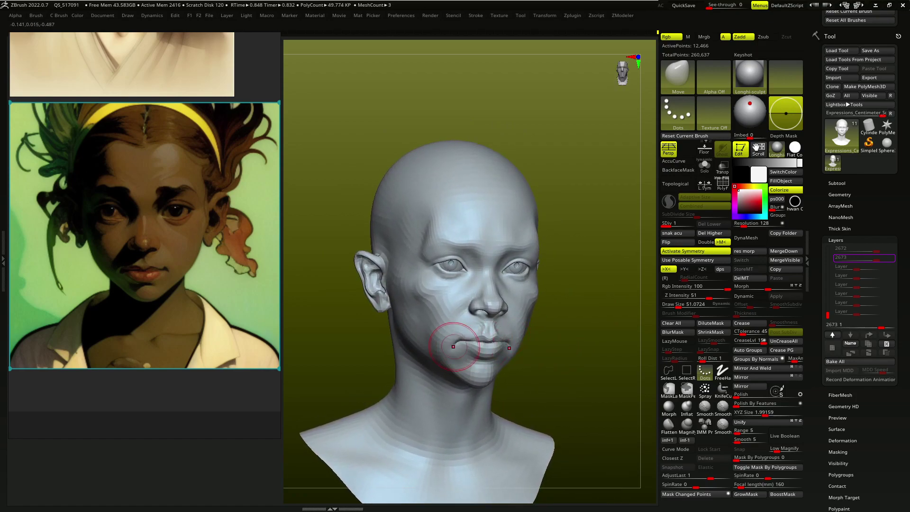
pyautogui.moveTo(453, 347)
pyautogui.mouseDown(button='right')
pyautogui.moveTo(438, 351)
pyautogui.moveTo(463, 325)
pyautogui.moveTo(455, 332)
pyautogui.moveTo(432, 315)
pyautogui.mouseUp(button='right')
# - Fill out the cheeks, alternating ClayBuildup and Move from a three-quarter view
pyautogui.press('b')
pyautogui.press('c')
pyautogui.press('b')
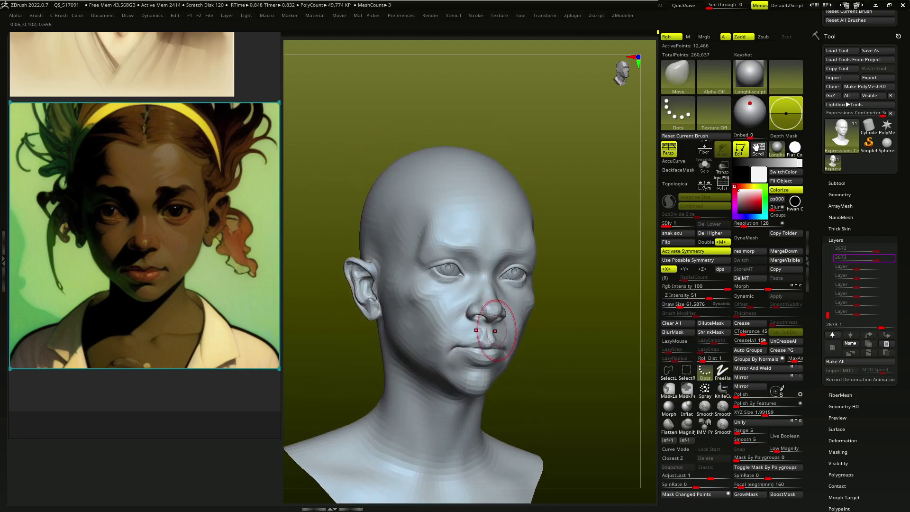
pyautogui.press('b')
pyautogui.press('m')
pyautogui.press('v')
pyautogui.moveTo(500, 353)
pyautogui.mouseDown(button='right')
pyautogui.moveTo(417, 321)
pyautogui.moveTo(431, 285)
pyautogui.moveTo(413, 286)
pyautogui.moveTo(416, 310)
pyautogui.moveTo(400, 308)
pyautogui.moveTo(437, 303)
pyautogui.moveTo(498, 326)
pyautogui.moveTo(469, 312)
pyautogui.moveTo(417, 315)
pyautogui.moveTo(432, 301)
pyautogui.moveTo(420, 308)
pyautogui.moveTo(563, 326)
pyautogui.moveTo(433, 295)
pyautogui.moveTo(561, 308)
pyautogui.mouseUp(button='right')
# - Enlarge the brush to 51 and shift the surface around the eye, then frame the whole bust
pyautogui.press('1')
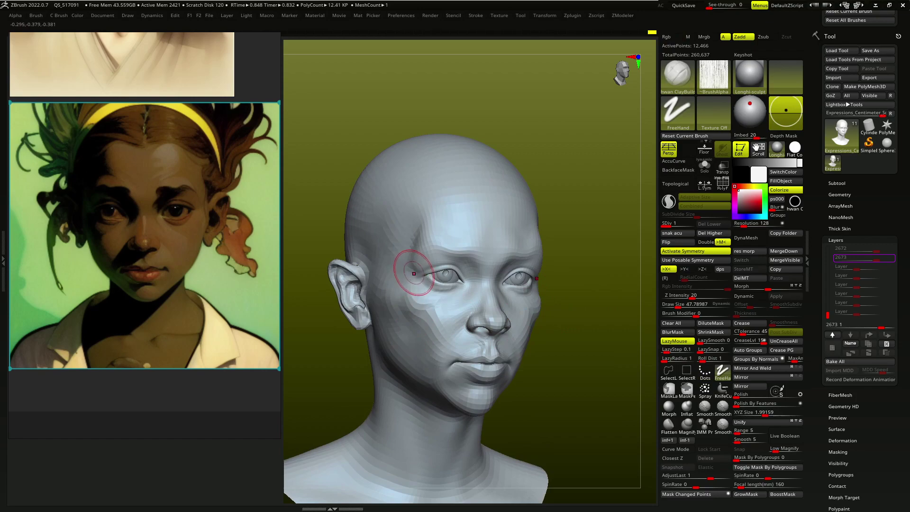
pyautogui.moveTo(414, 273)
pyautogui.mouseDown(button='right')
pyautogui.moveTo(429, 263)
pyautogui.moveTo(494, 269)
pyautogui.moveTo(493, 285)
pyautogui.moveTo(494, 268)
pyautogui.moveTo(463, 283)
pyautogui.moveTo(471, 256)
pyautogui.moveTo(441, 273)
pyautogui.mouseUp(button='right')
pyautogui.press('2')
pyautogui.press('s')
pyautogui.moveTo(441, 274); pyautogui.dragTo(454, 274)
pyautogui.moveTo(443, 275); pyautogui.dragTo(385, 264, button='right')
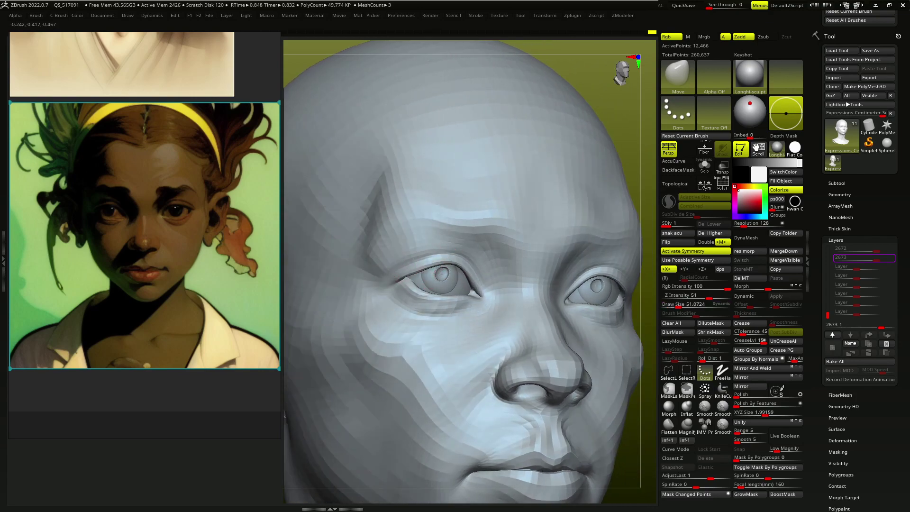
pyautogui.press('f')
pyautogui.moveTo(455, 332)
pyautogui.keyDown('shift'); pyautogui.mouseDown(button='right')
pyautogui.moveTo(474, 332)
pyautogui.moveTo(496, 355)
pyautogui.moveTo(442, 373)
pyautogui.moveTo(400, 294)
pyautogui.mouseUp(button='right'); pyautogui.keyUp('shift')
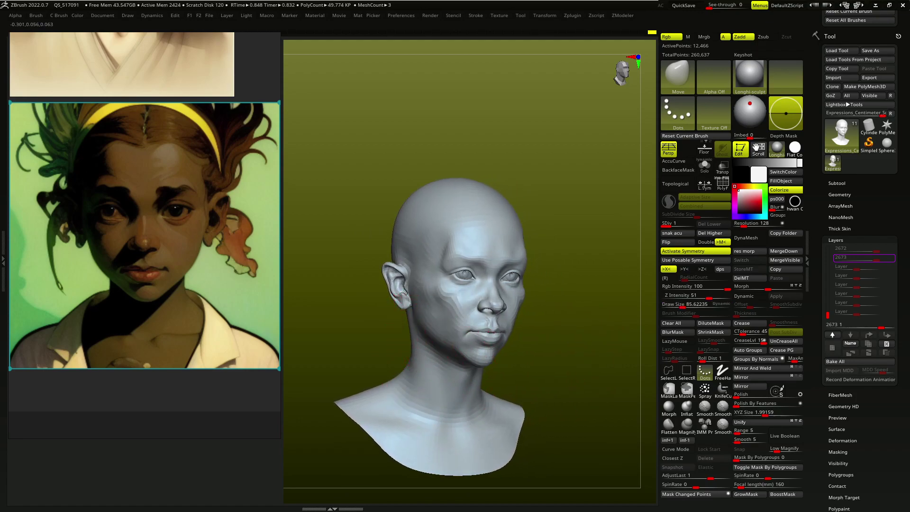
# - Step up to SDiv 2 and sculpt mirrored upper eyelids with a freehand brush around size 54
pyautogui.moveTo(411, 362); pyautogui.dragTo(474, 332, button='right')
pyautogui.press('d')
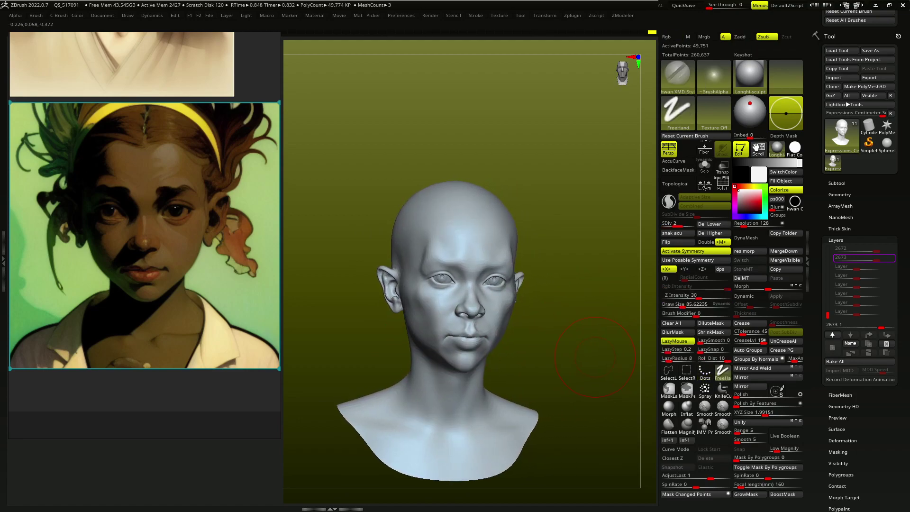
pyautogui.press('s')
pyautogui.keyDown('ctrl'); pyautogui.moveTo(556, 311); pyautogui.dragTo(503, 297, button='right'); pyautogui.keyUp('ctrl')
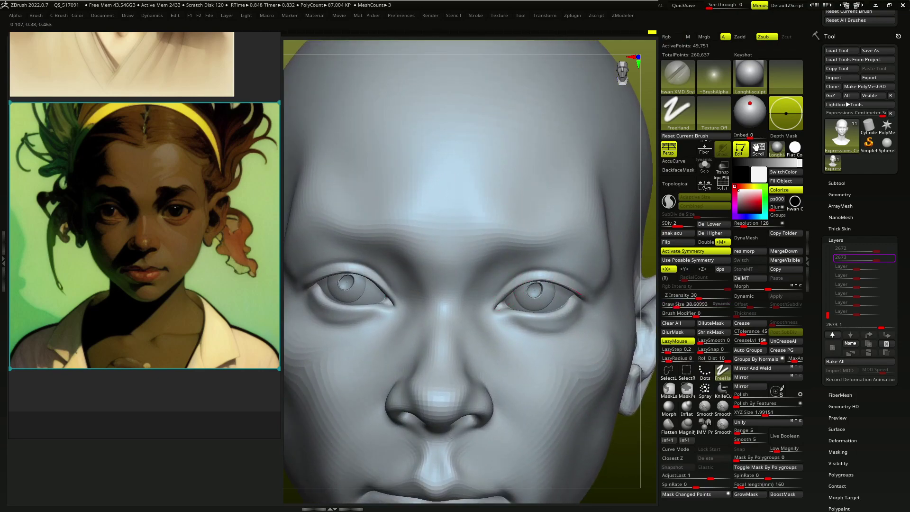
pyautogui.moveTo(578, 293)
pyautogui.mouseDown(button='right')
pyautogui.moveTo(574, 314)
pyautogui.moveTo(531, 315)
pyautogui.mouseUp(button='right')
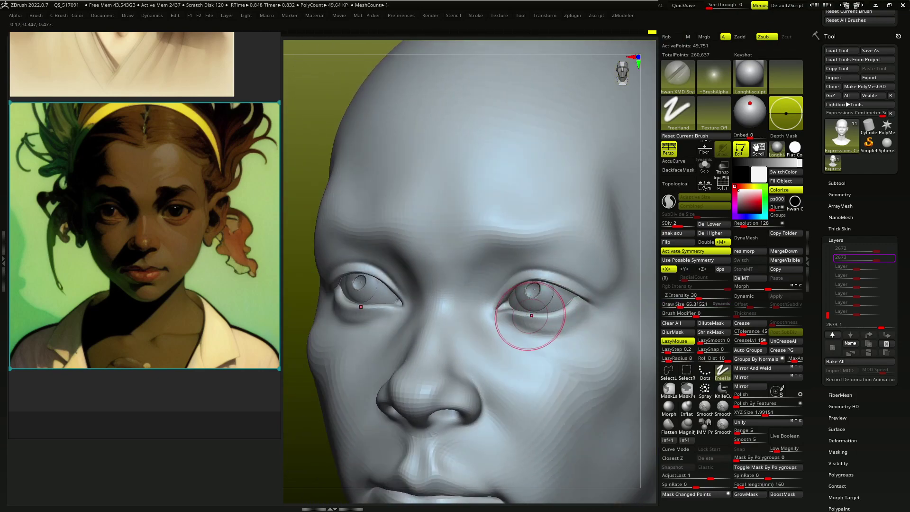
pyautogui.moveTo(576, 287); pyautogui.dragTo(536, 287, button='right')
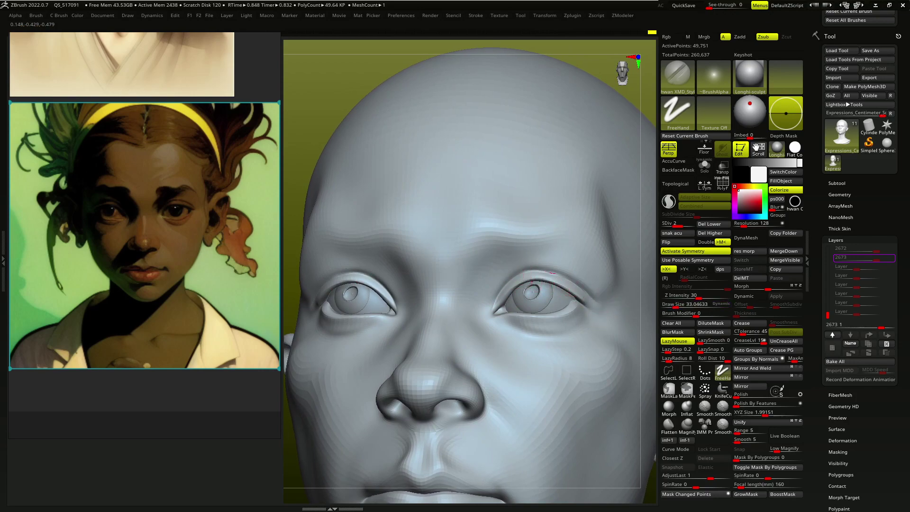
pyautogui.moveTo(579, 305)
pyautogui.mouseDown(button='right')
pyautogui.moveTo(518, 325)
pyautogui.moveTo(567, 317)
pyautogui.mouseUp(button='right')
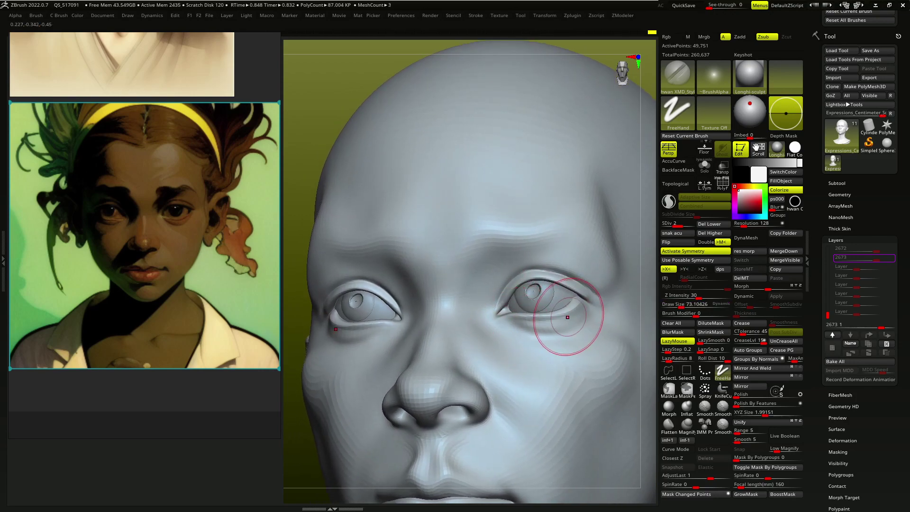
pyautogui.press('[')
pyautogui.press('[')
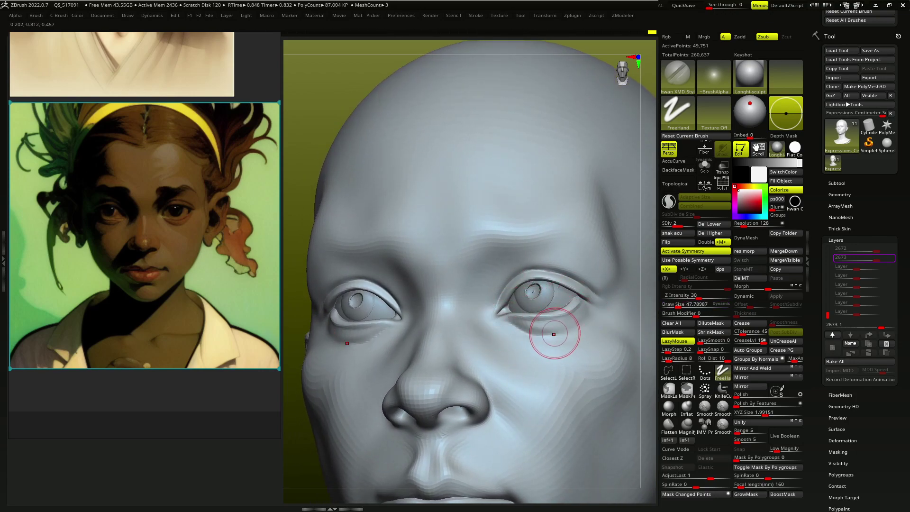
pyautogui.moveTo(550, 333)
pyautogui.keyDown('ctrl'); pyautogui.mouseDown(button='right')
pyautogui.moveTo(543, 295)
pyautogui.moveTo(524, 298)
pyautogui.moveTo(476, 274)
pyautogui.mouseUp(button='right'); pyautogui.keyUp('ctrl')
pyautogui.press(']')
pyautogui.moveTo(486, 264)
pyautogui.mouseDown()
pyautogui.moveTo(540, 288)
pyautogui.moveTo(483, 284)
pyautogui.mouseUp()
pyautogui.press('[')
pyautogui.moveTo(479, 308); pyautogui.dragTo(452, 345, button='right')
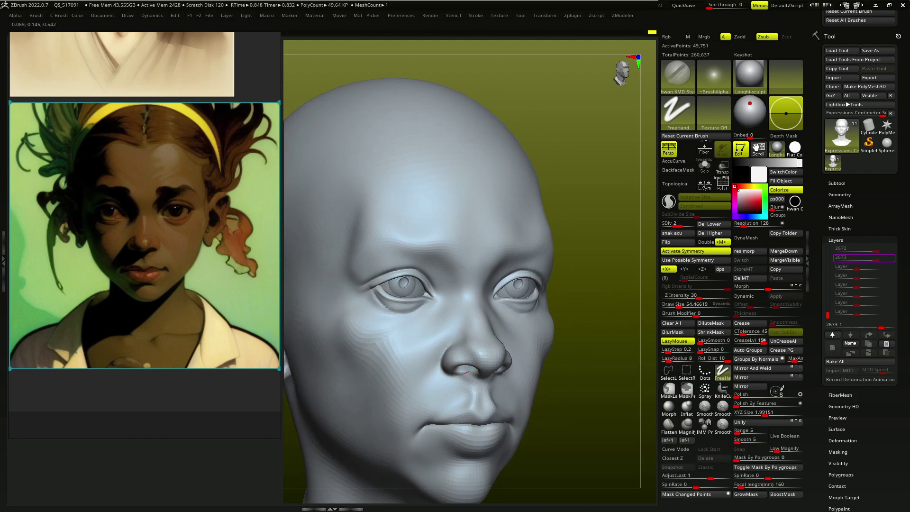
# - Reshape and smooth the upper and lower lips toward the mouth corners
pyautogui.moveTo(448, 373)
pyautogui.mouseDown(button='right')
pyautogui.moveTo(457, 376)
pyautogui.moveTo(443, 400)
pyautogui.mouseUp(button='right')
pyautogui.moveTo(443, 401); pyautogui.dragTo(407, 422)
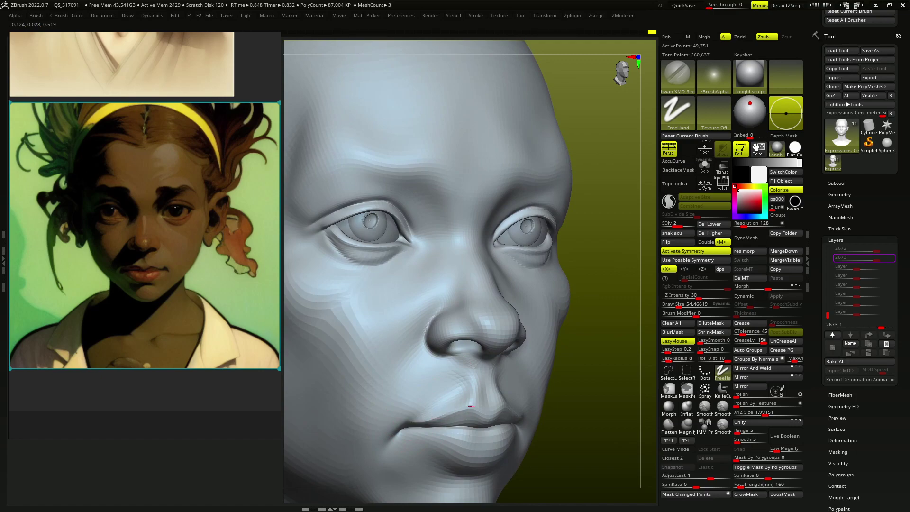
pyautogui.moveTo(490, 412); pyautogui.dragTo(482, 398, button='right')
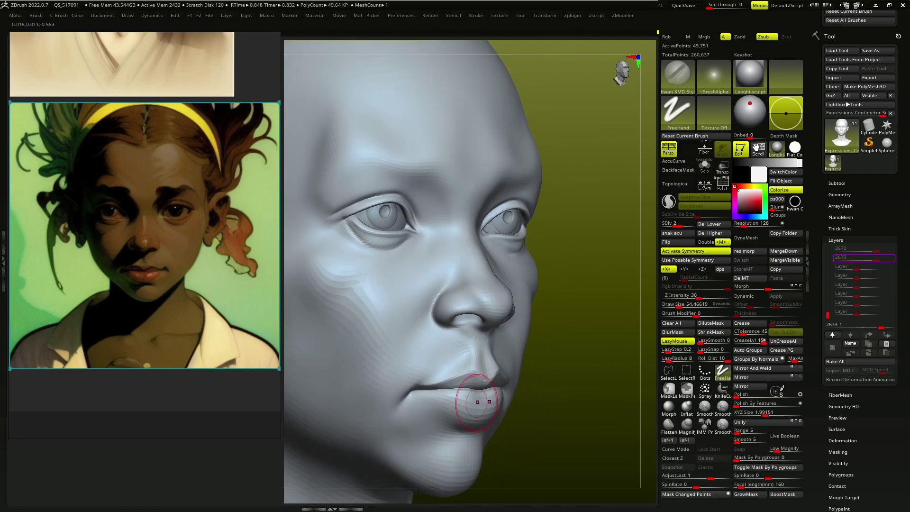
pyautogui.moveTo(432, 401); pyautogui.dragTo(434, 395)
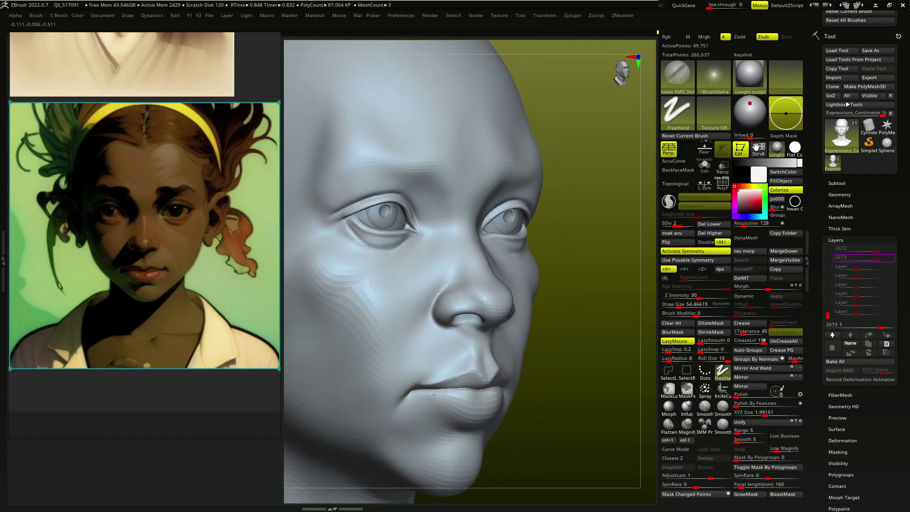
pyautogui.moveTo(467, 422)
pyautogui.mouseDown(button='right')
pyautogui.moveTo(472, 397)
pyautogui.moveTo(450, 353)
pyautogui.mouseUp(button='right')
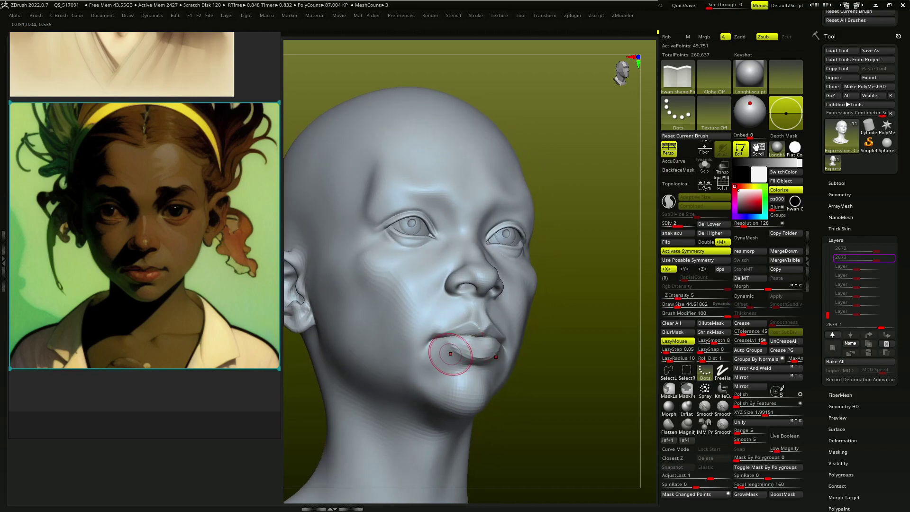
# - Step up to SDiv 3 and carve a faint mirrored crease across the forehead
pyautogui.press('d')
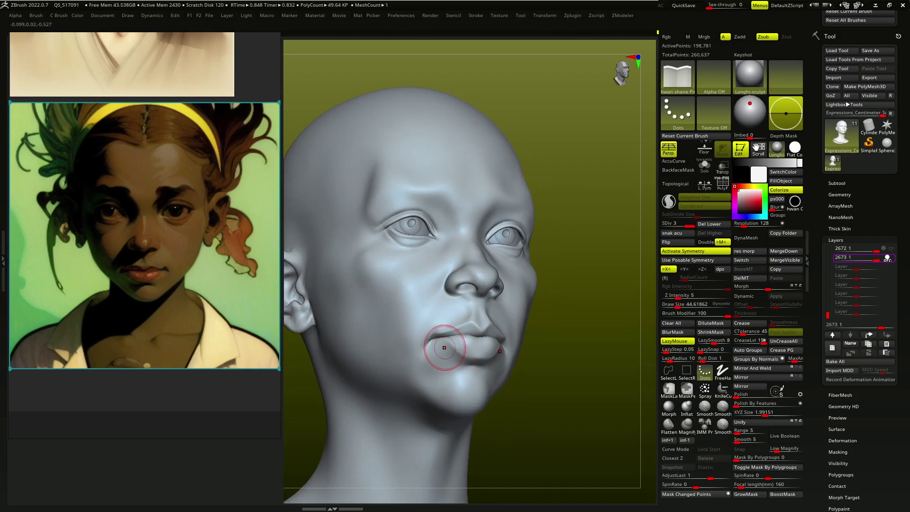
pyautogui.moveTo(479, 361)
pyautogui.mouseDown(button='right')
pyautogui.moveTo(457, 325)
pyautogui.moveTo(442, 335)
pyautogui.moveTo(475, 336)
pyautogui.mouseUp(button='right')
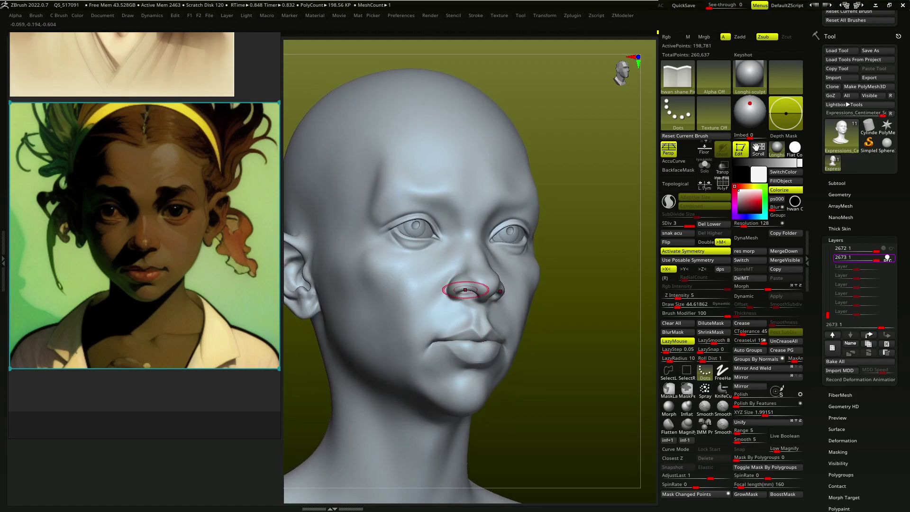
pyautogui.moveTo(443, 268)
pyautogui.mouseDown(button='right')
pyautogui.moveTo(422, 255)
pyautogui.moveTo(383, 258)
pyautogui.moveTo(404, 277)
pyautogui.moveTo(579, 280)
pyautogui.moveTo(507, 230)
pyautogui.mouseUp(button='right')
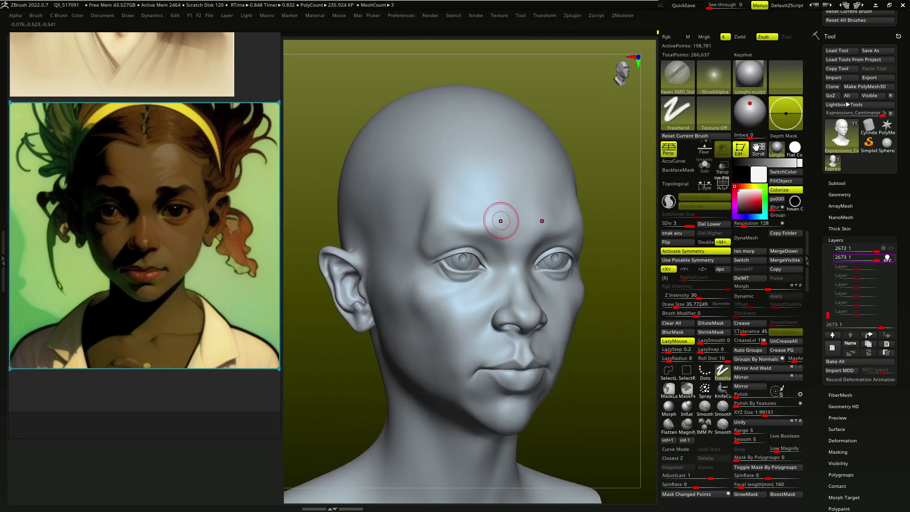
pyautogui.moveTo(487, 226); pyautogui.dragTo(503, 227)
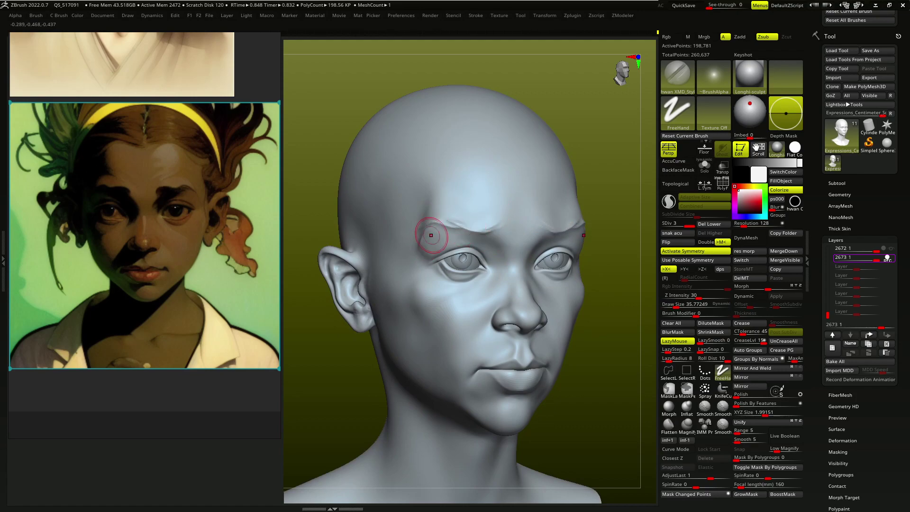
pyautogui.moveTo(452, 234); pyautogui.dragTo(558, 240, button='right')
# - Switch back to the Dots brush, frame the front-facing head, and BPR-render it with ambient occlusion
pyautogui.press('1')
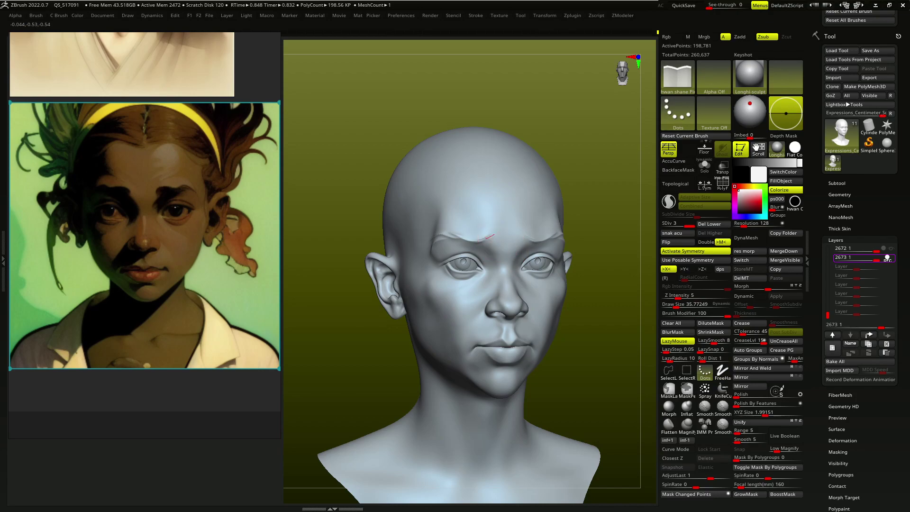
pyautogui.moveTo(506, 252); pyautogui.dragTo(432, 243)
pyautogui.moveTo(568, 308)
pyautogui.keyDown('shift'); pyautogui.mouseDown()
pyautogui.moveTo(622, 343)
pyautogui.moveTo(614, 355)
pyautogui.mouseUp(); pyautogui.keyUp('shift')
pyautogui.press('f')
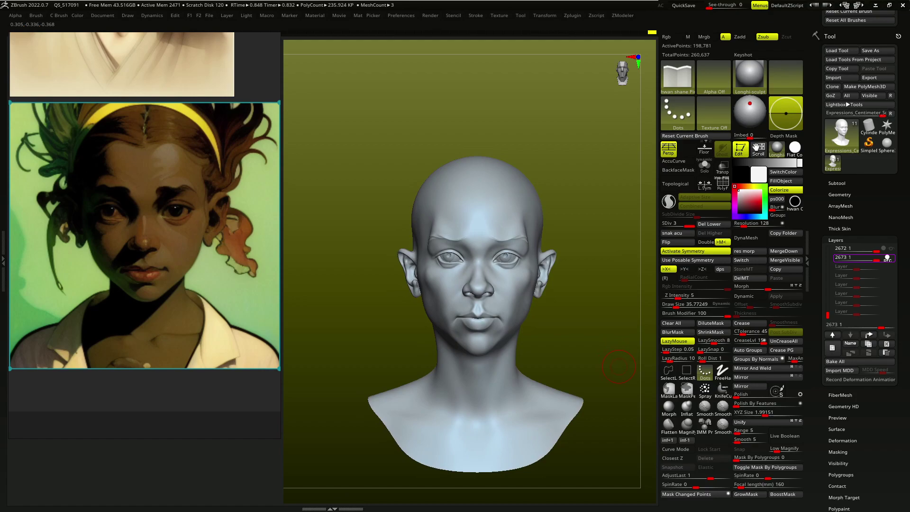
pyautogui.hotkey('shift', 'r')
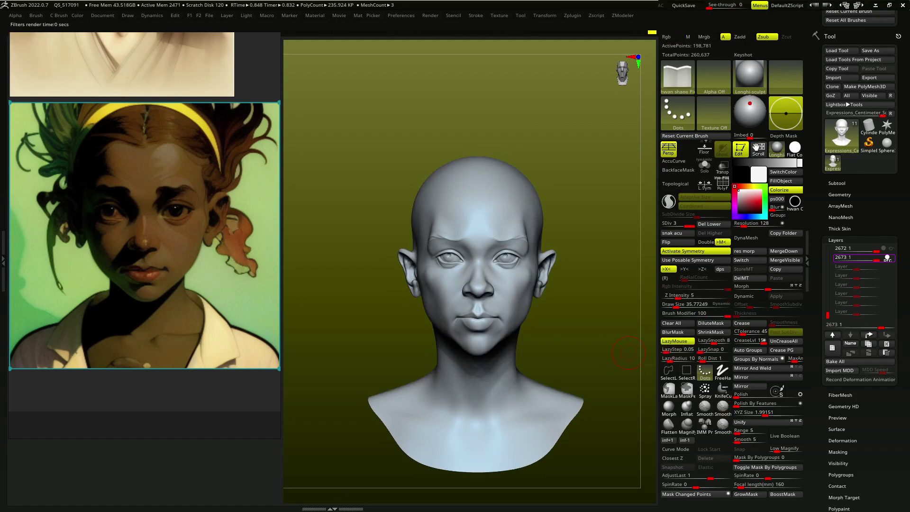